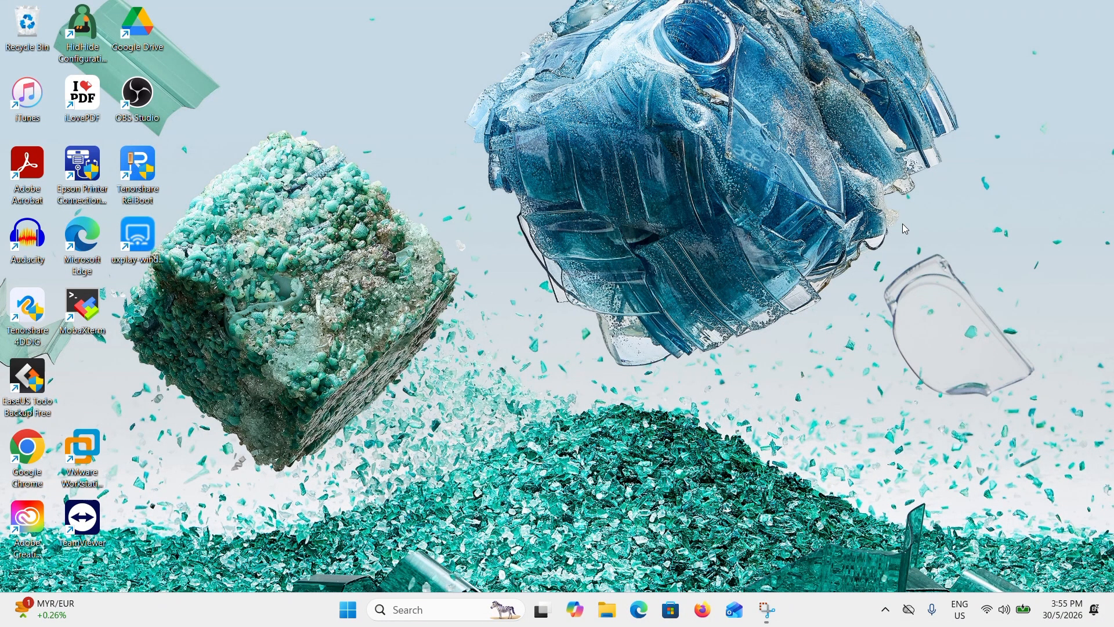
# - Launch Google Chrome and open the bookmarked Eden emulator website, eden-emu.dev
pyautogui.doubleClick(28, 459)
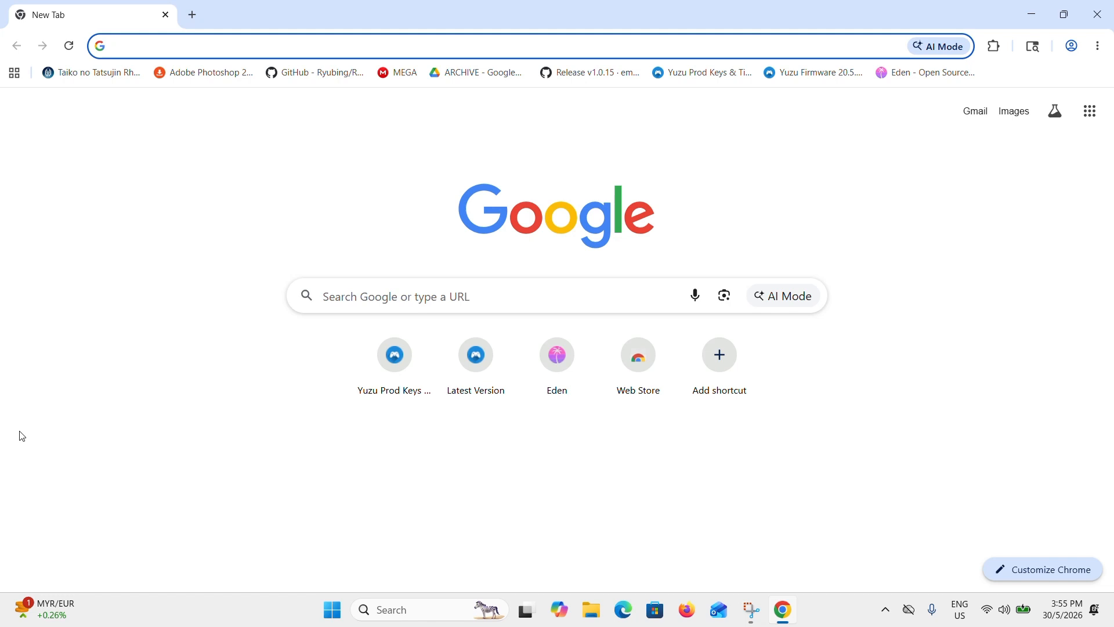
pyautogui.click(901, 77)
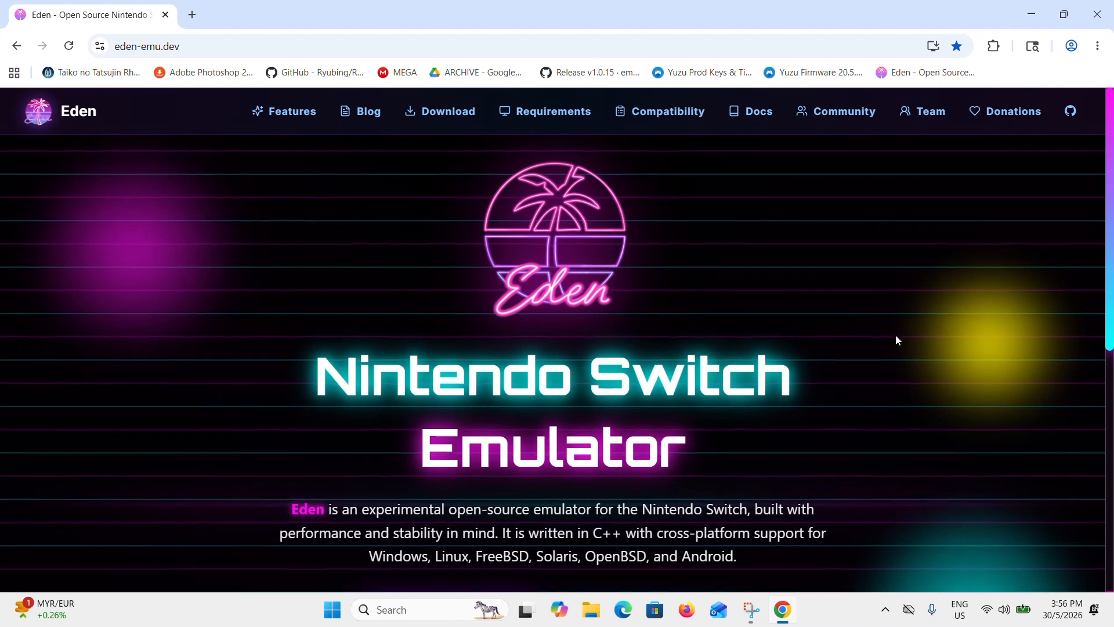
pyautogui.scroll(-5, 894, 364)
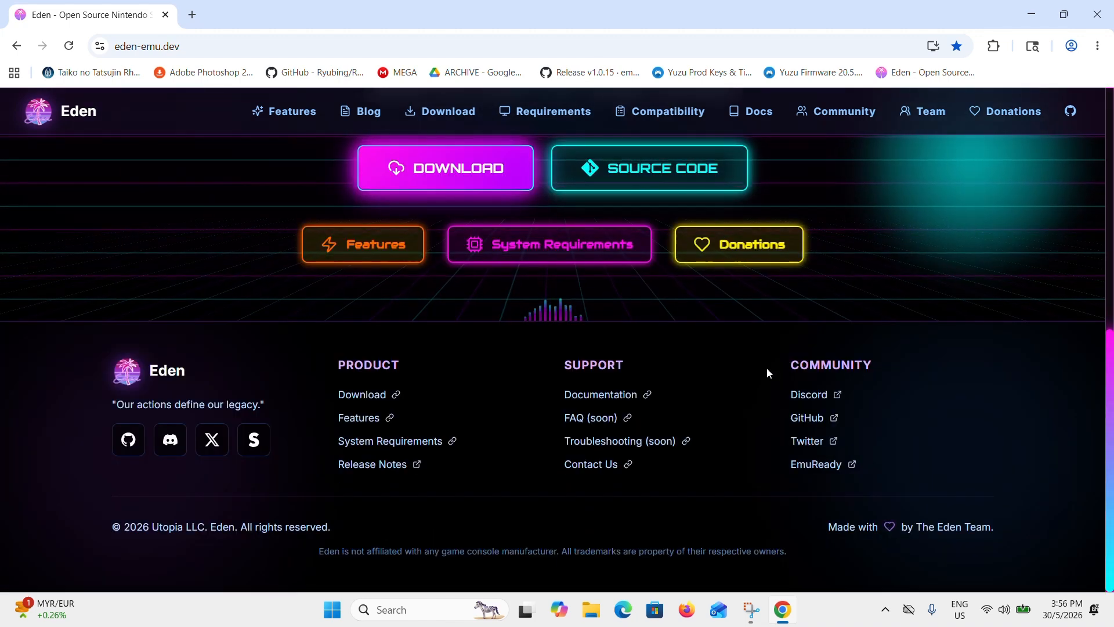
# - Review Eden's system requirements for desktop, laptop and Android CPUs, graphics and RAM
pyautogui.click(536, 115)
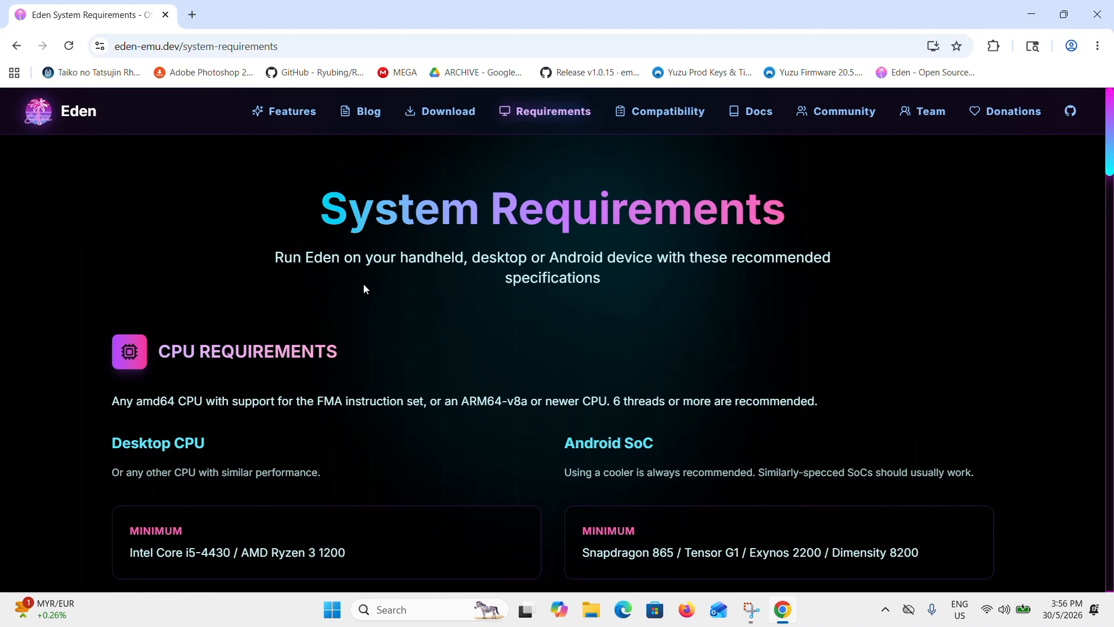
pyautogui.scroll(-2, 104, 388)
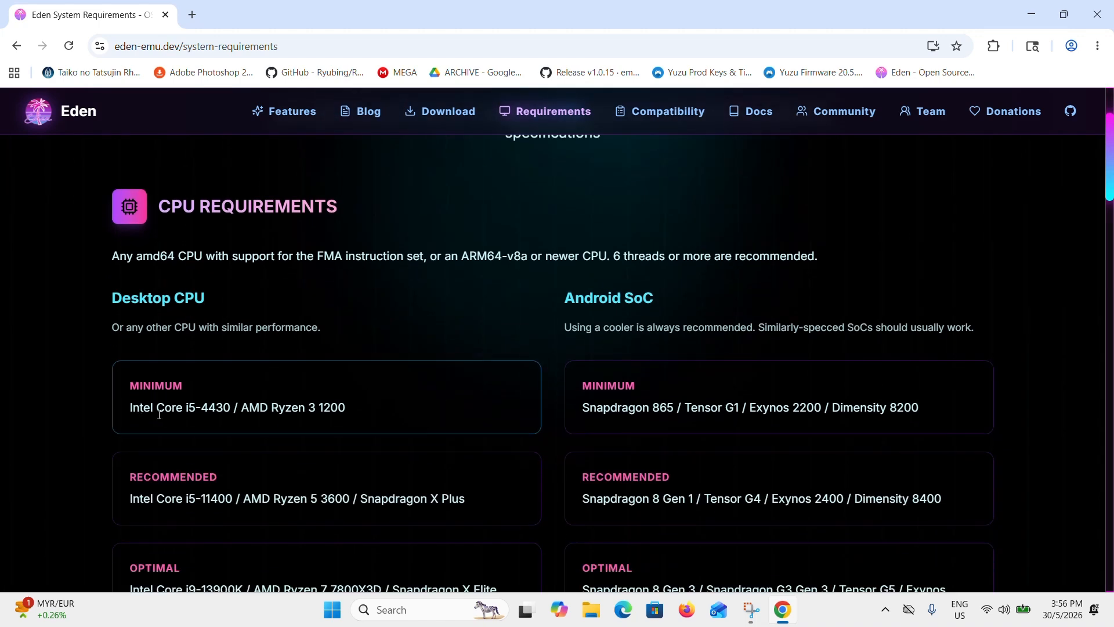
pyautogui.scroll(-1, 188, 428)
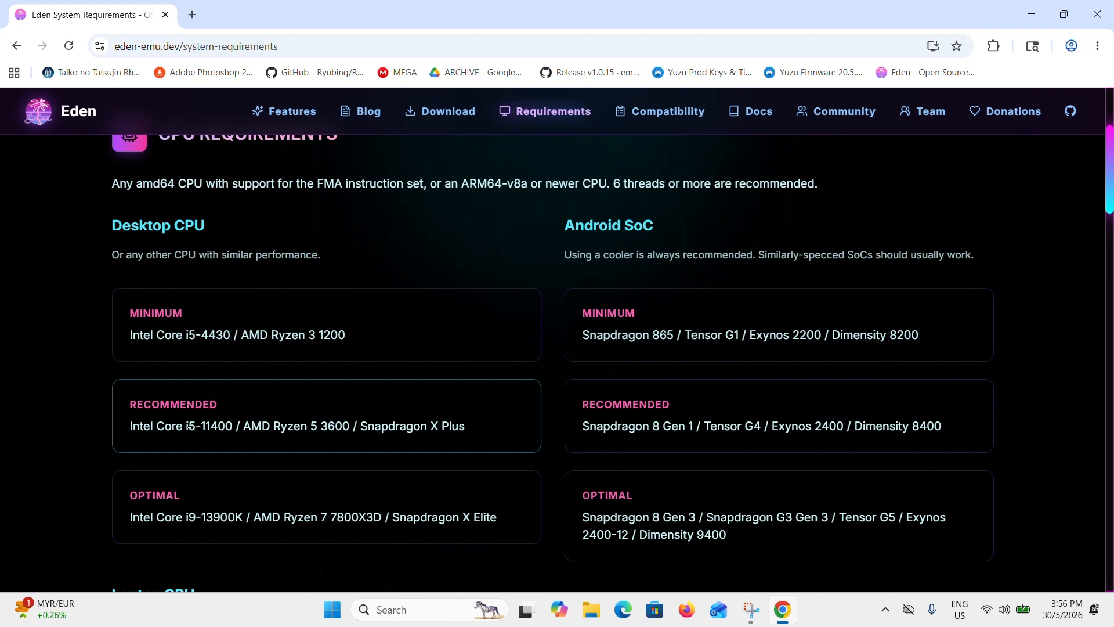
pyautogui.scroll(-10, 267, 376)
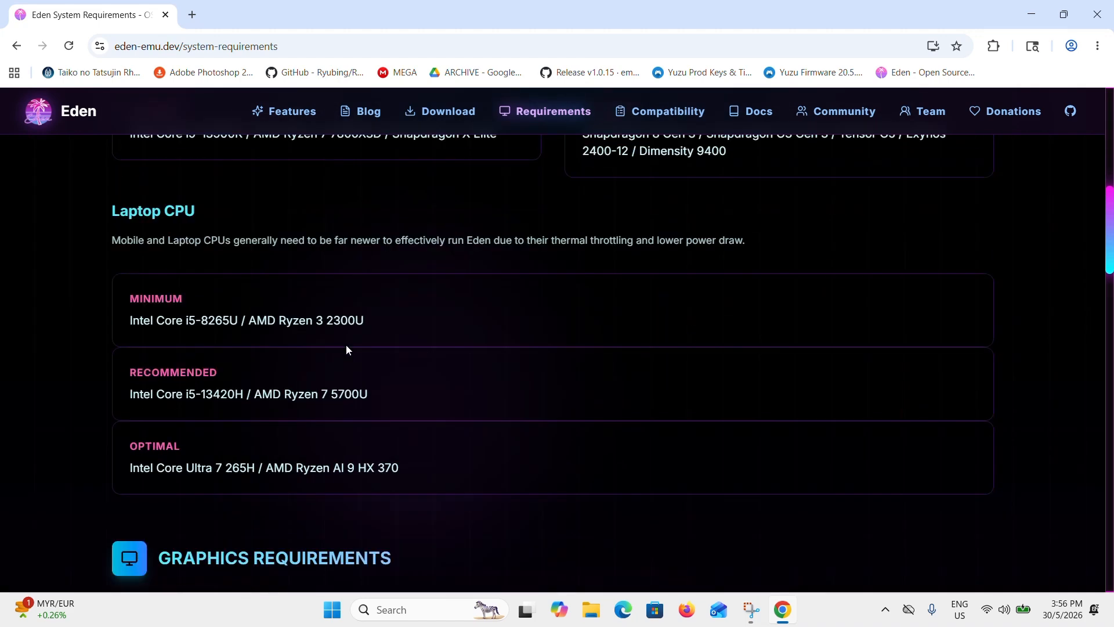
pyautogui.scroll(-4, 303, 338)
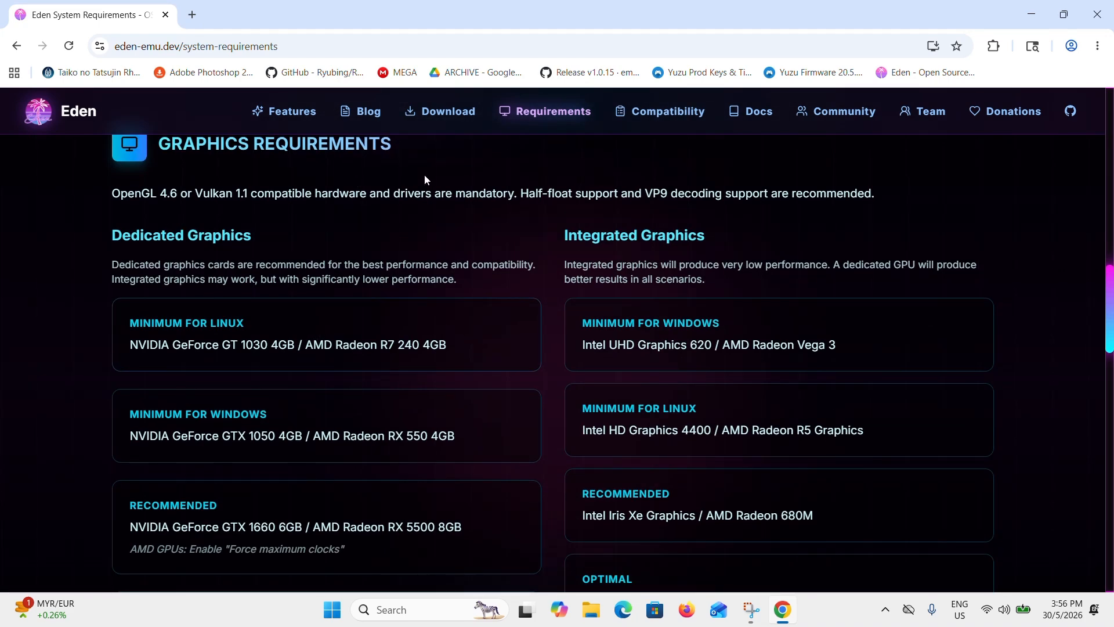
pyautogui.scroll(-6, 333, 219)
pyautogui.scroll(-1, 405, 294)
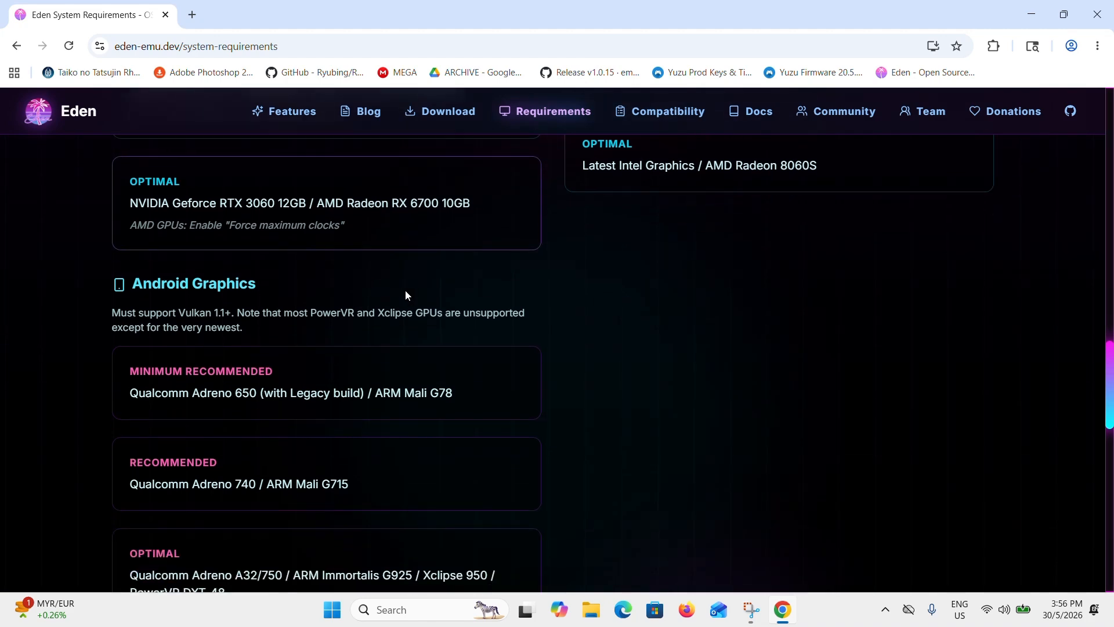
pyautogui.scroll(-9, 509, 378)
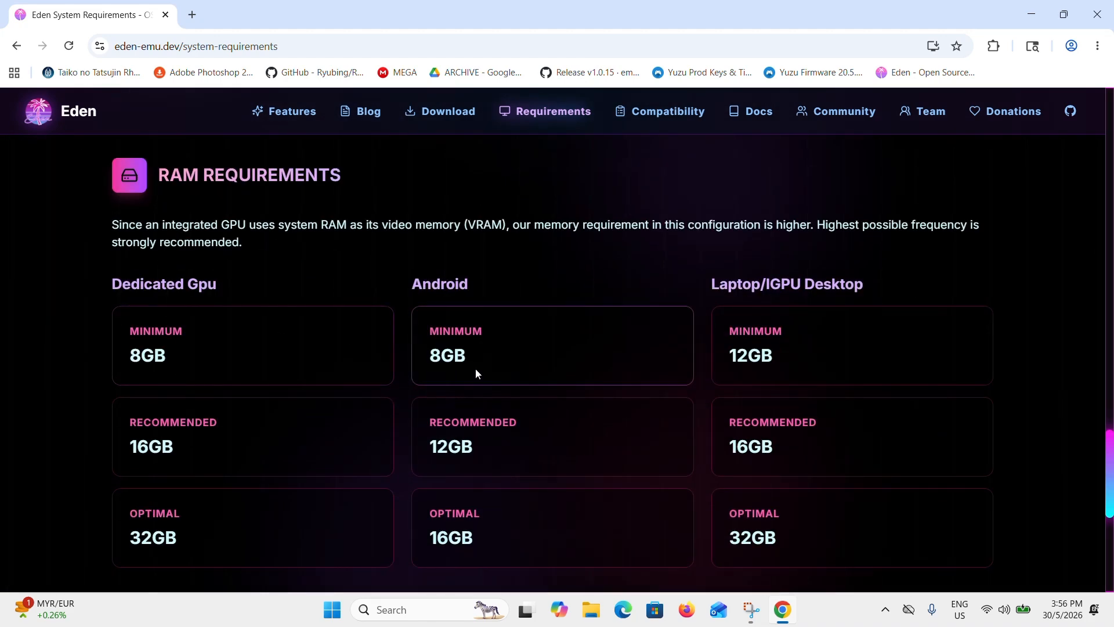
pyautogui.scroll(-7, 476, 368)
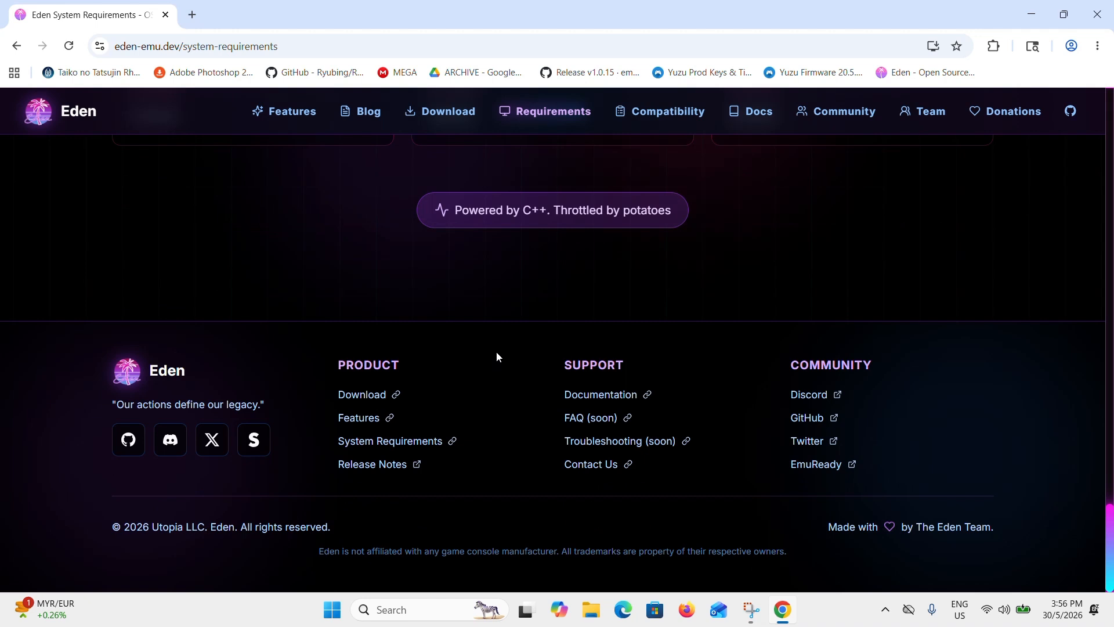
# - Look through the community game compatibility reports on the Eden website
pyautogui.click(640, 120)
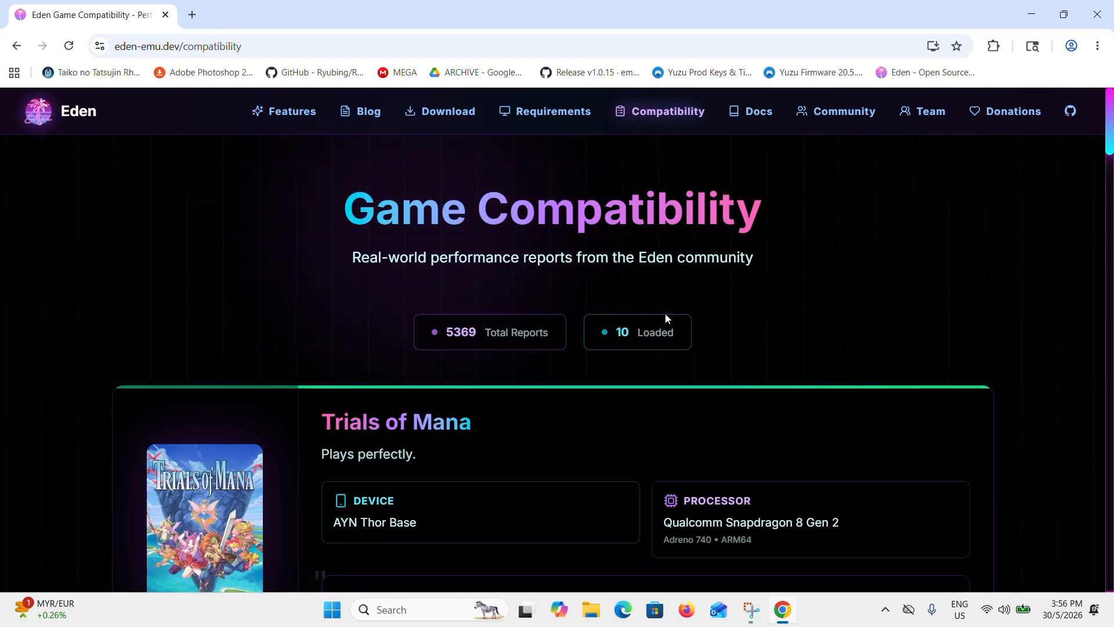
pyautogui.scroll(-10, 665, 312)
pyautogui.scroll(-7, 666, 319)
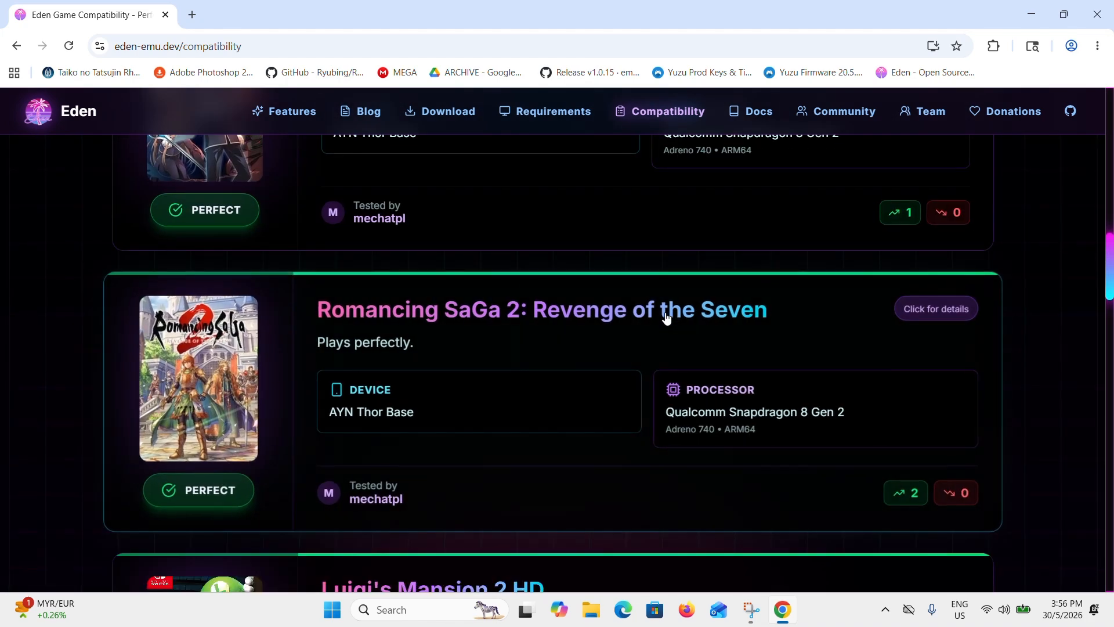
pyautogui.scroll(-4, 666, 319)
pyautogui.scroll(-3, 666, 317)
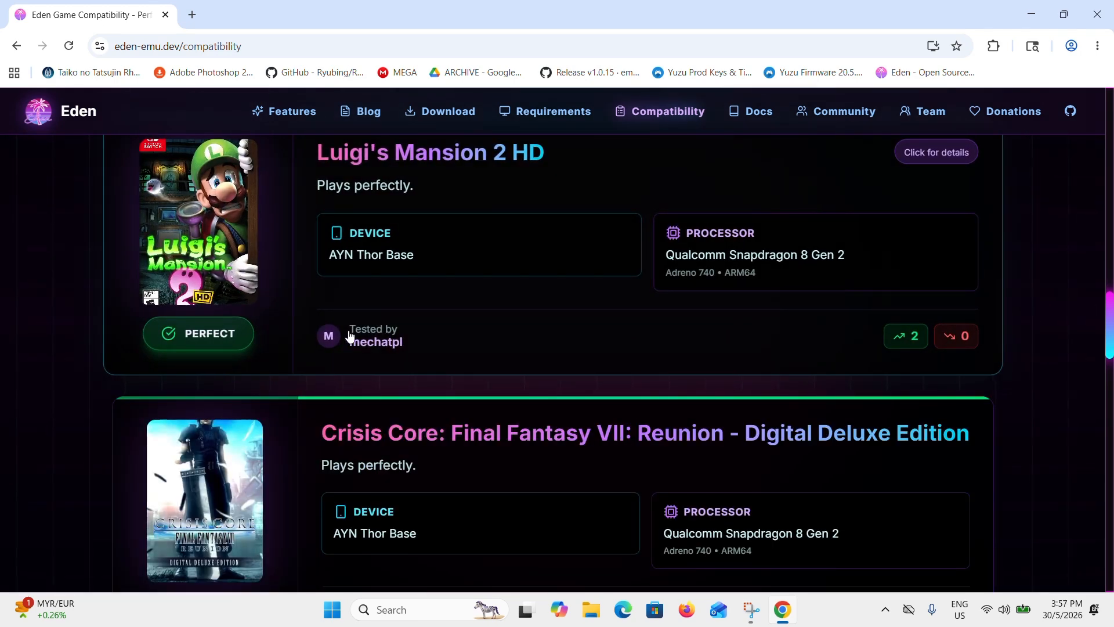
pyautogui.scroll(-8, 208, 349)
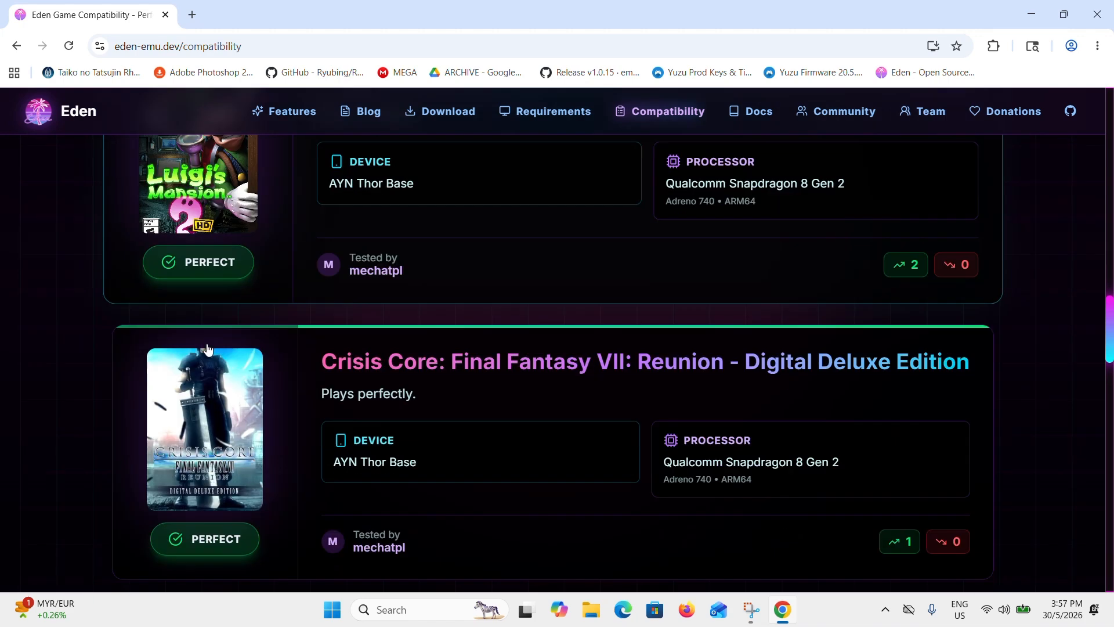
pyautogui.scroll(-7, 208, 348)
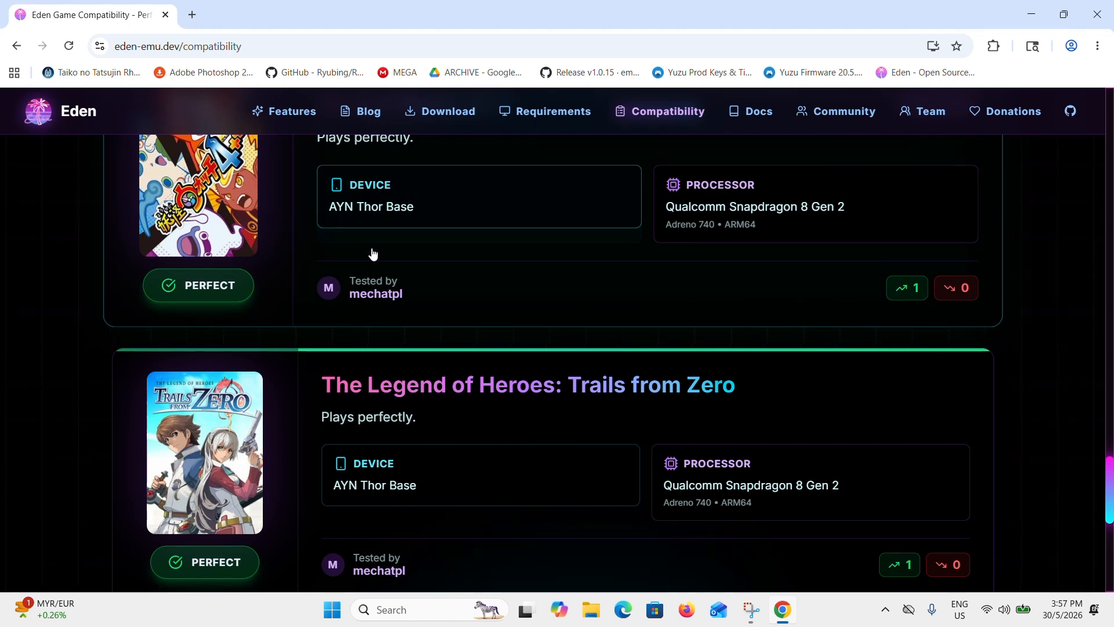
# - Download the Windows amd64/x86_64 MSVC zip of Eden v0.2.0 from the release page
pyautogui.click(430, 117)
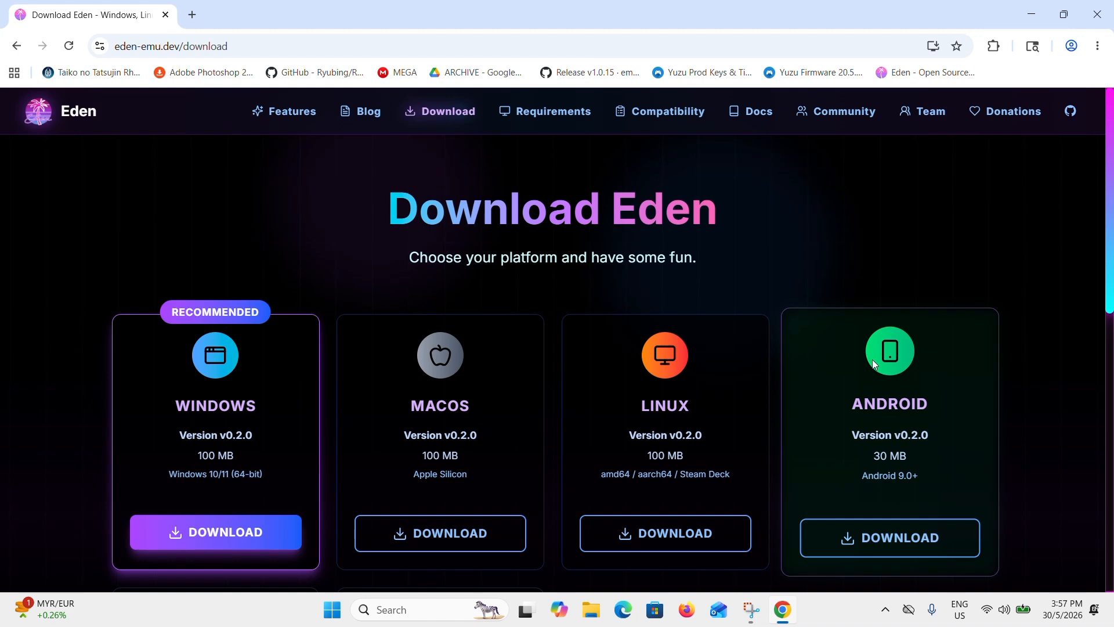
pyautogui.click(196, 540)
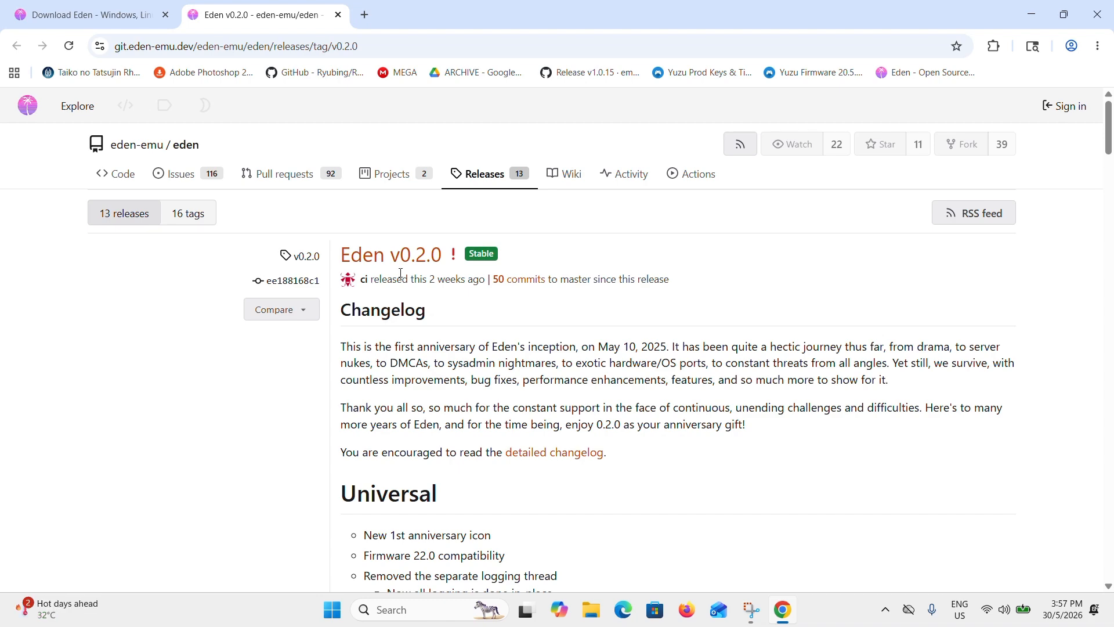
pyautogui.scroll(-20, 515, 299)
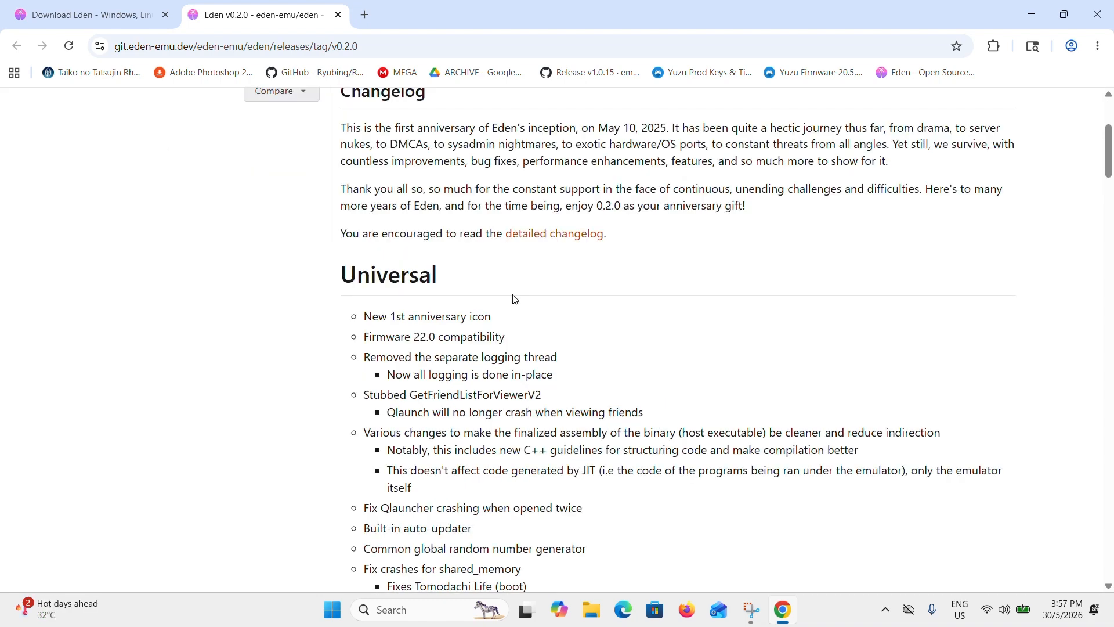
pyautogui.scroll(-20, 515, 299)
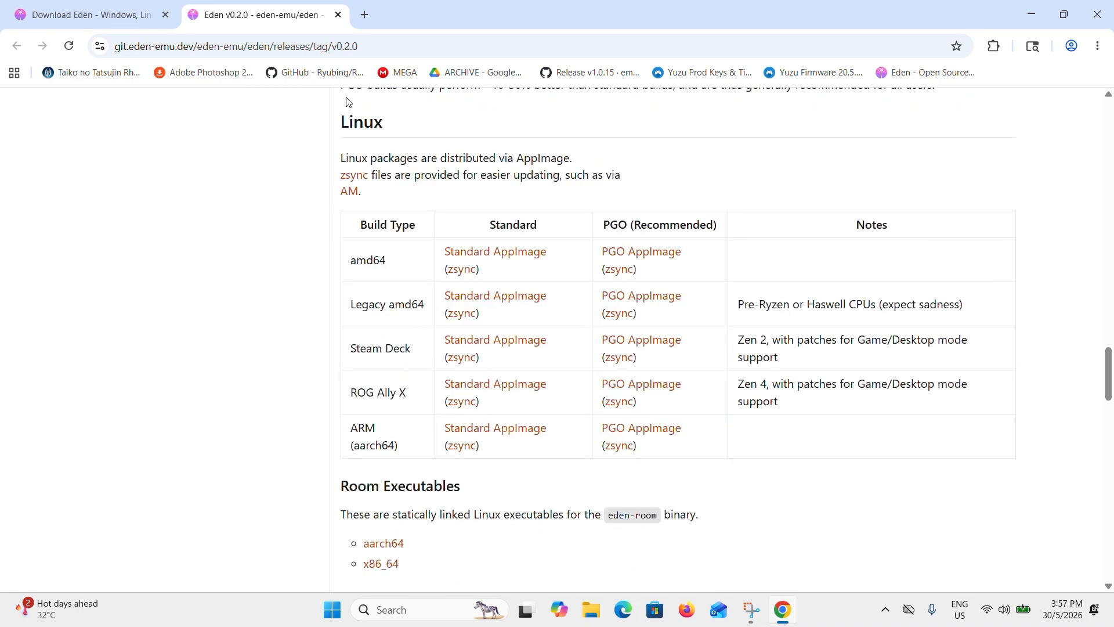
pyautogui.scroll(-7, 429, 139)
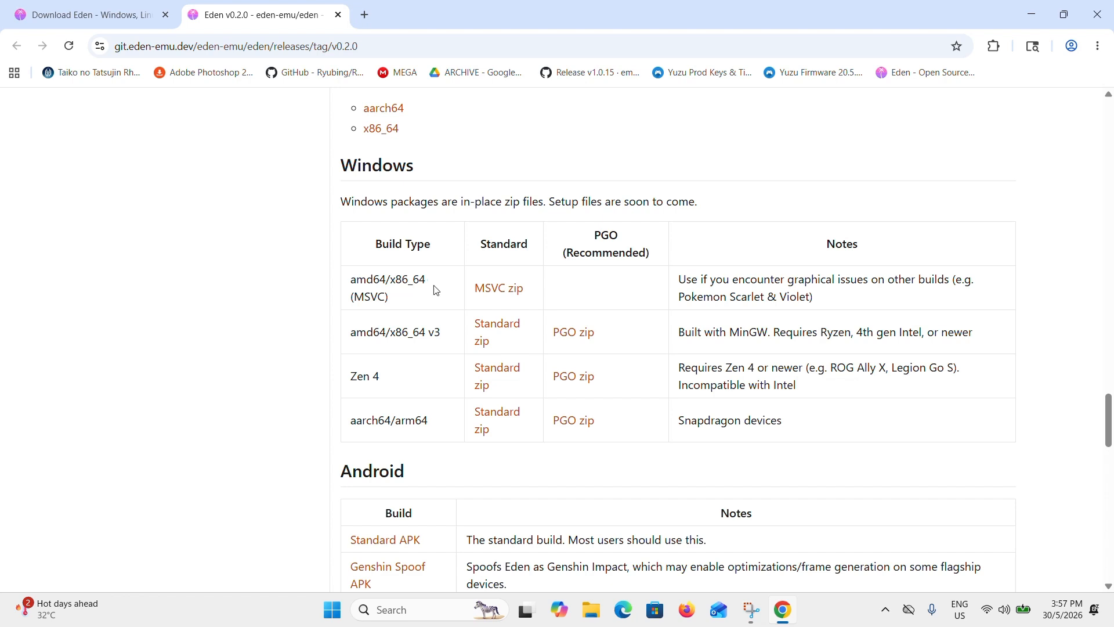
pyautogui.click(498, 290)
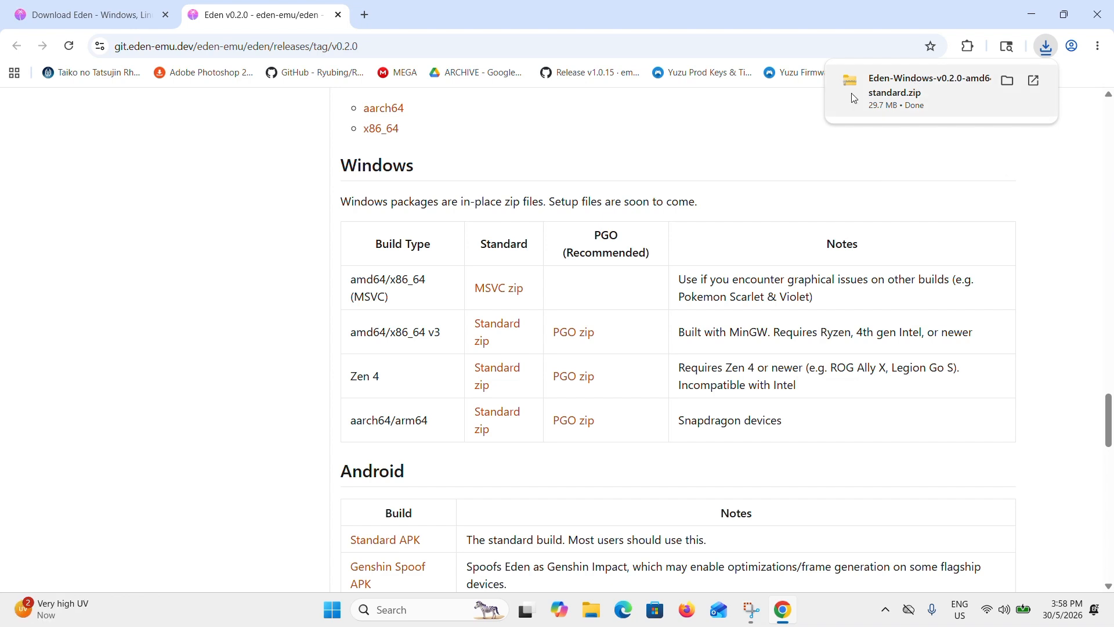
# - In File Explorer, extract Eden-Windows-v0.2.0-amd64-msvc-standard.zip from the Downloads folder to its default destination
pyautogui.click(940, 95)
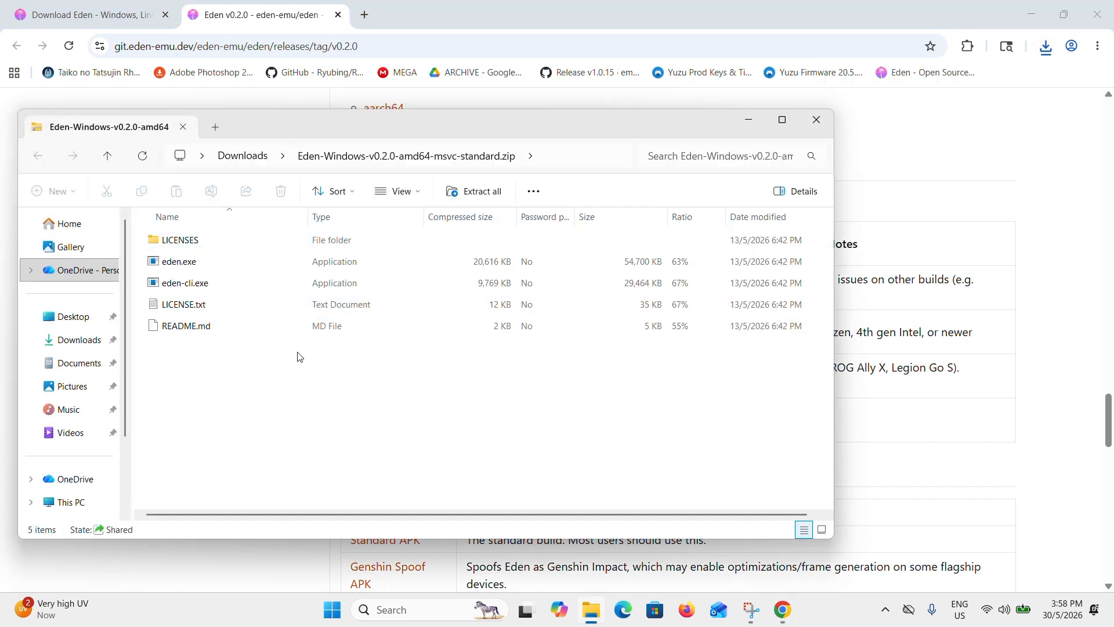
pyautogui.moveTo(459, 383); pyautogui.dragTo(176, 224)
pyautogui.click(350, 362)
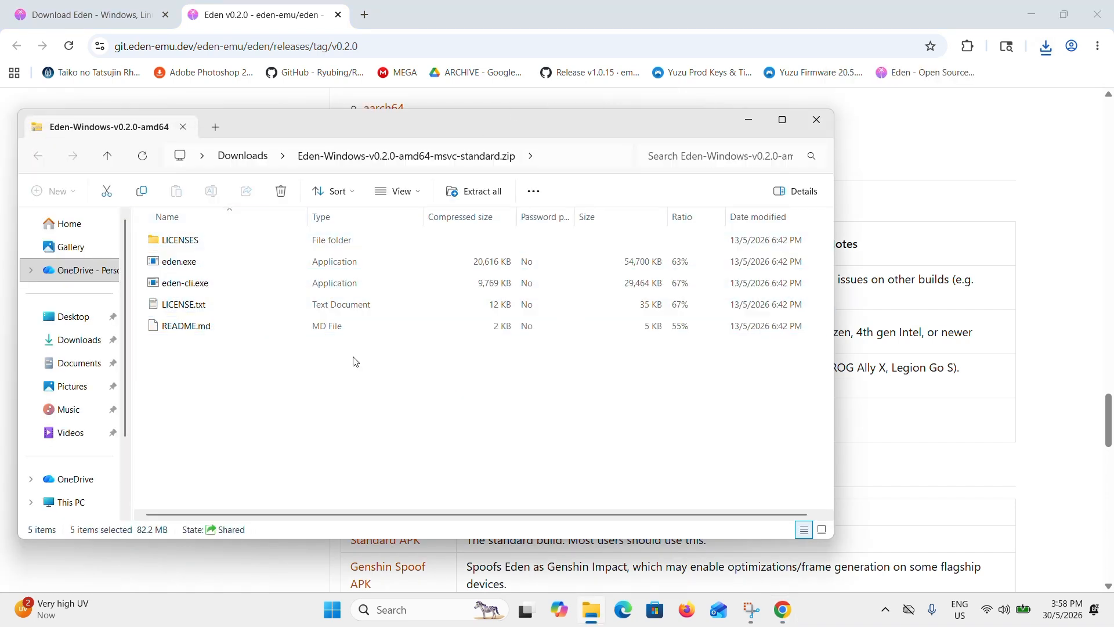
pyautogui.click(259, 158)
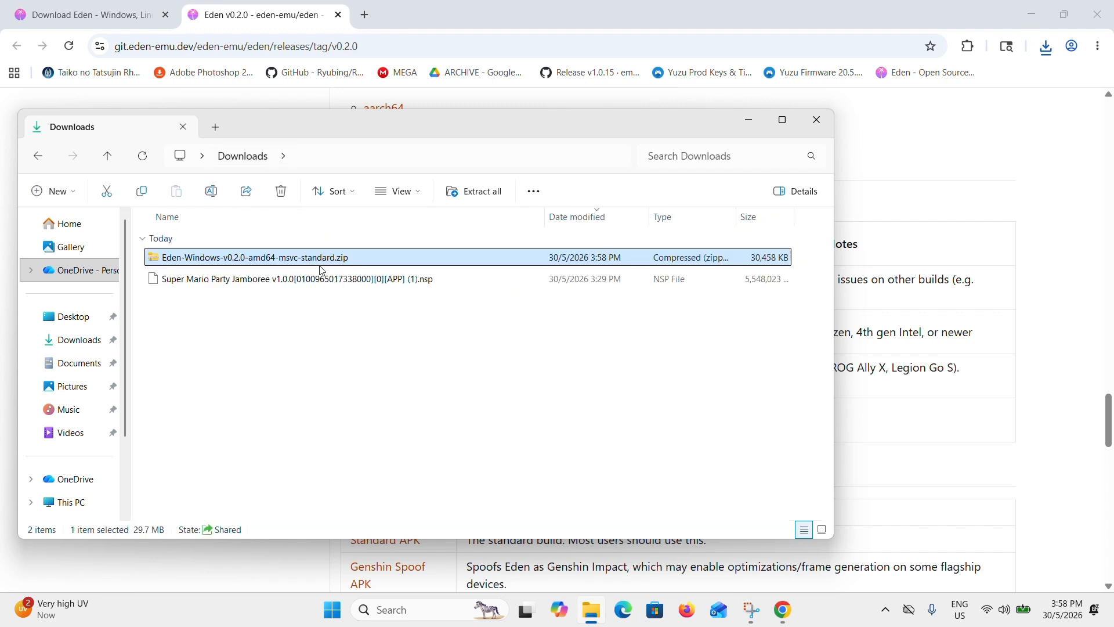
pyautogui.rightClick(325, 260)
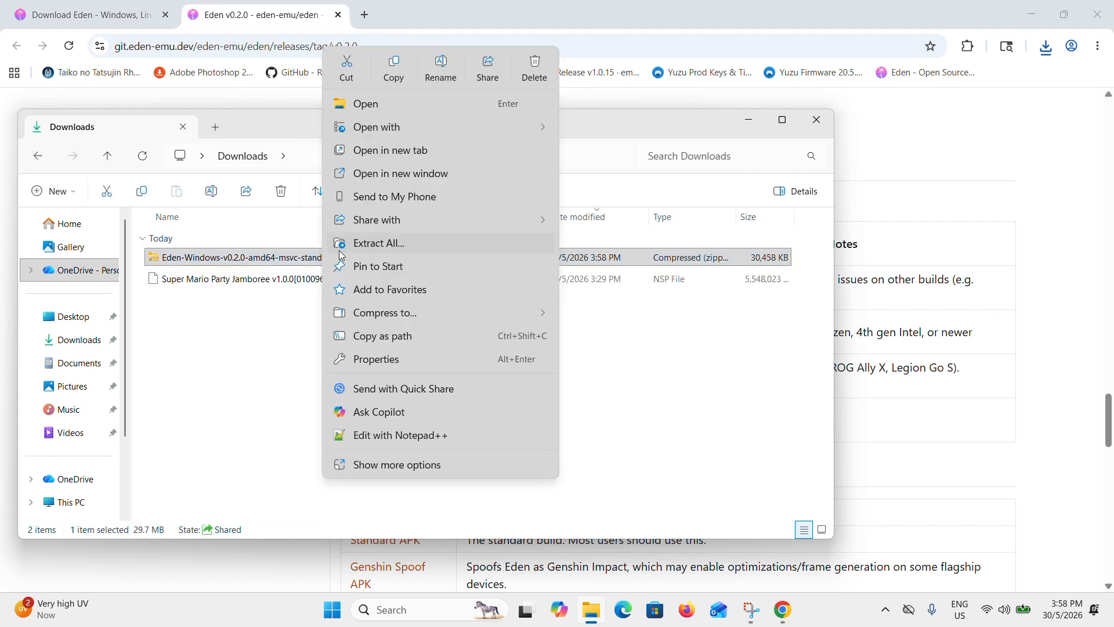
pyautogui.click(341, 244)
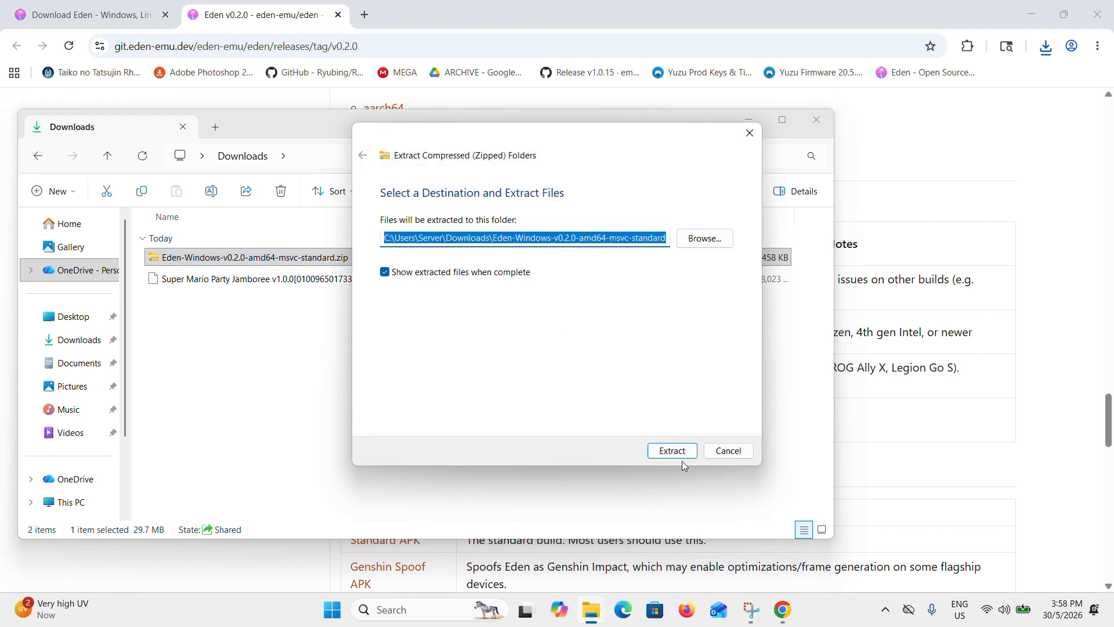
pyautogui.click(673, 454)
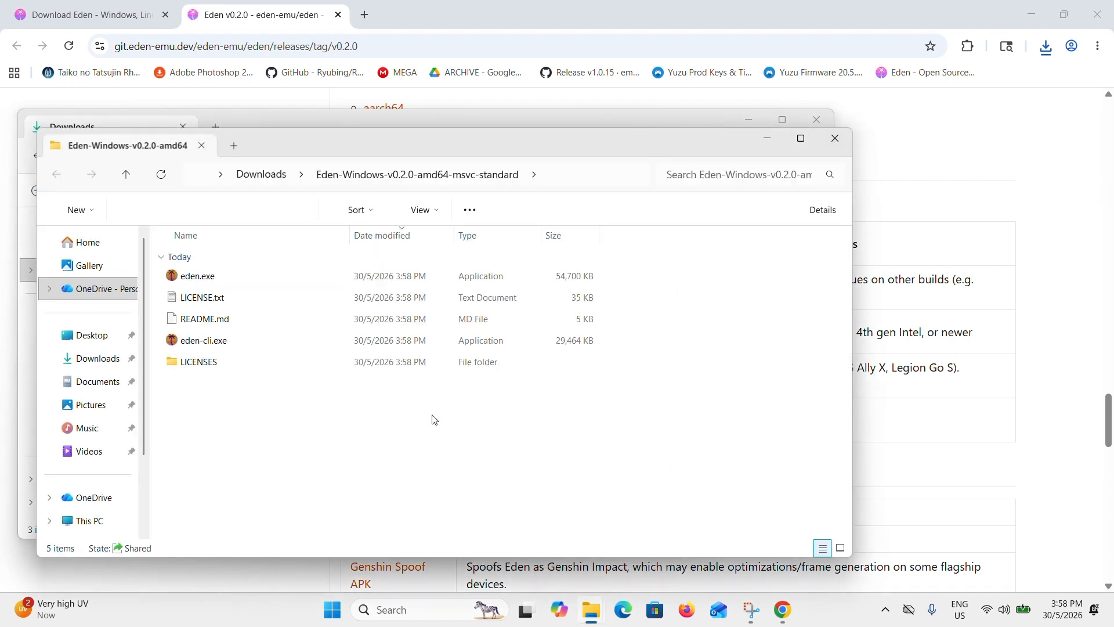
pyautogui.moveTo(435, 403); pyautogui.dragTo(249, 285)
pyautogui.click(403, 467)
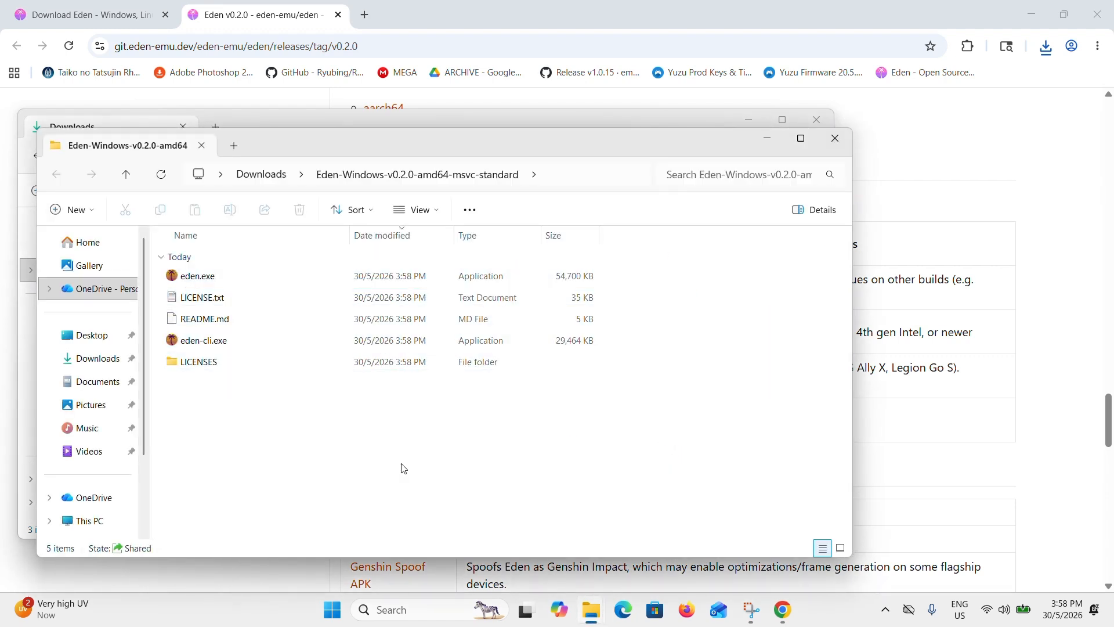
pyautogui.moveTo(498, 416); pyautogui.dragTo(241, 280)
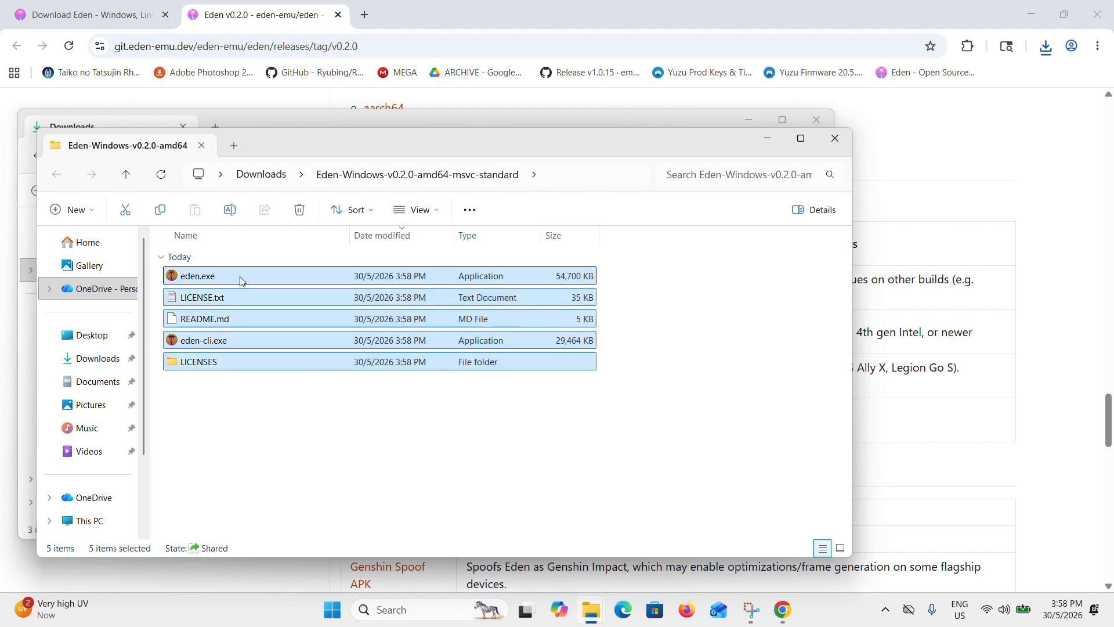
pyautogui.click(347, 433)
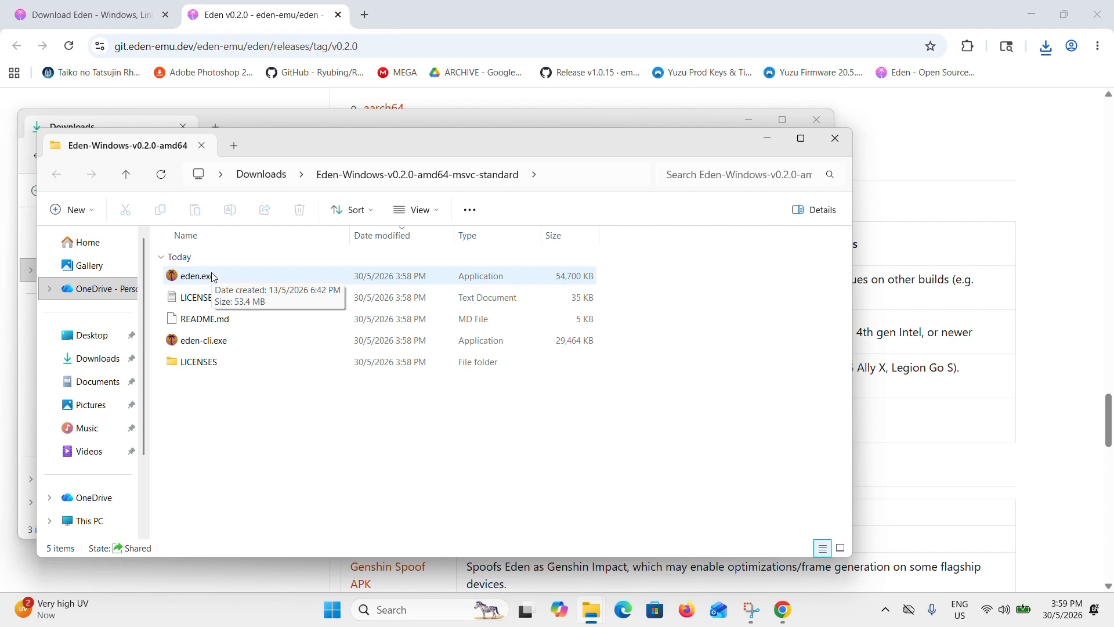
# - Create a shortcut to eden.exe in the extracted folder and select that shortcut
pyautogui.click(465, 275)
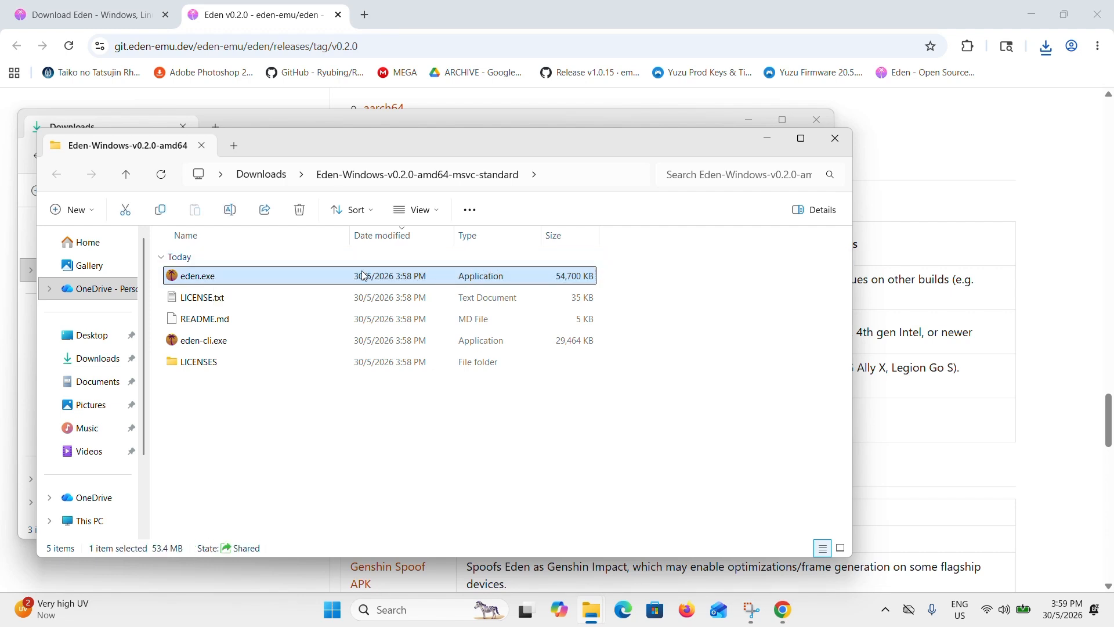
pyautogui.rightClick(392, 277)
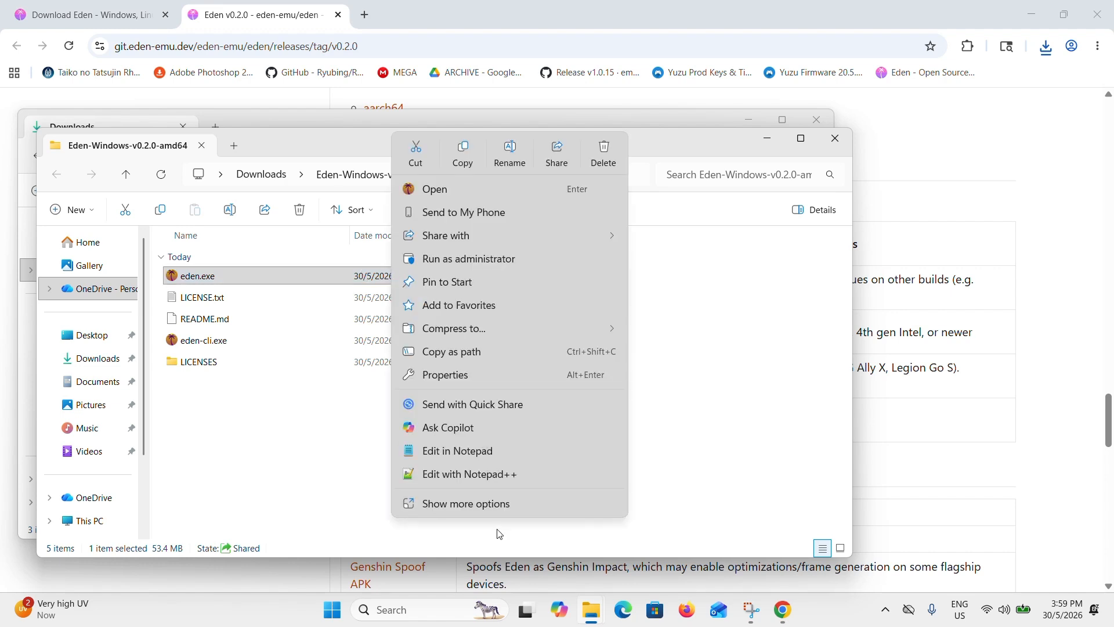
pyautogui.click(476, 503)
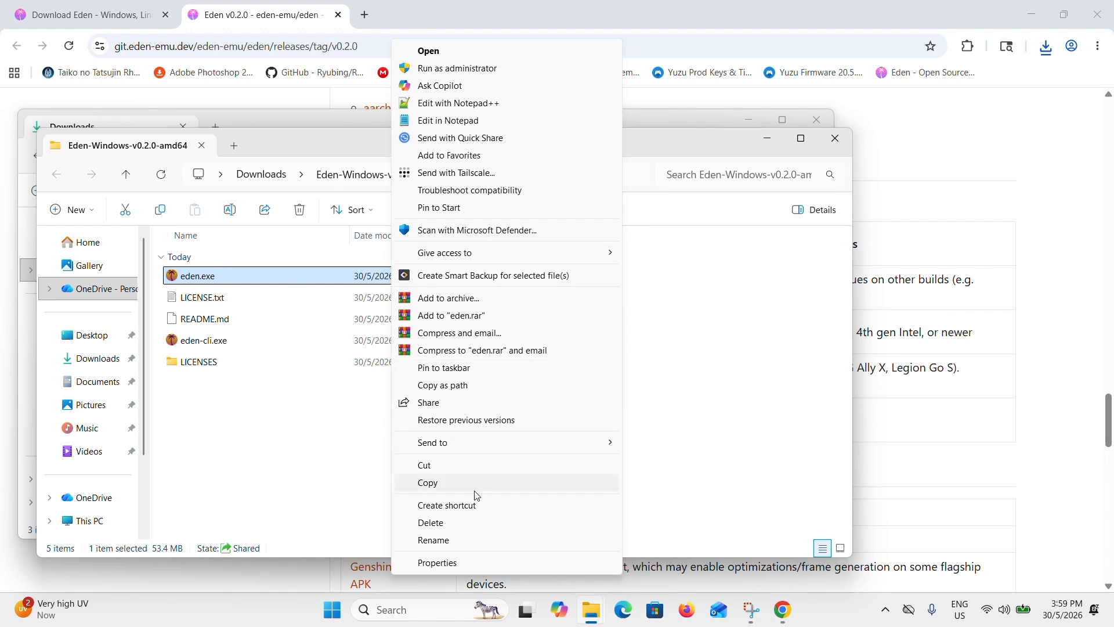
pyautogui.click(486, 508)
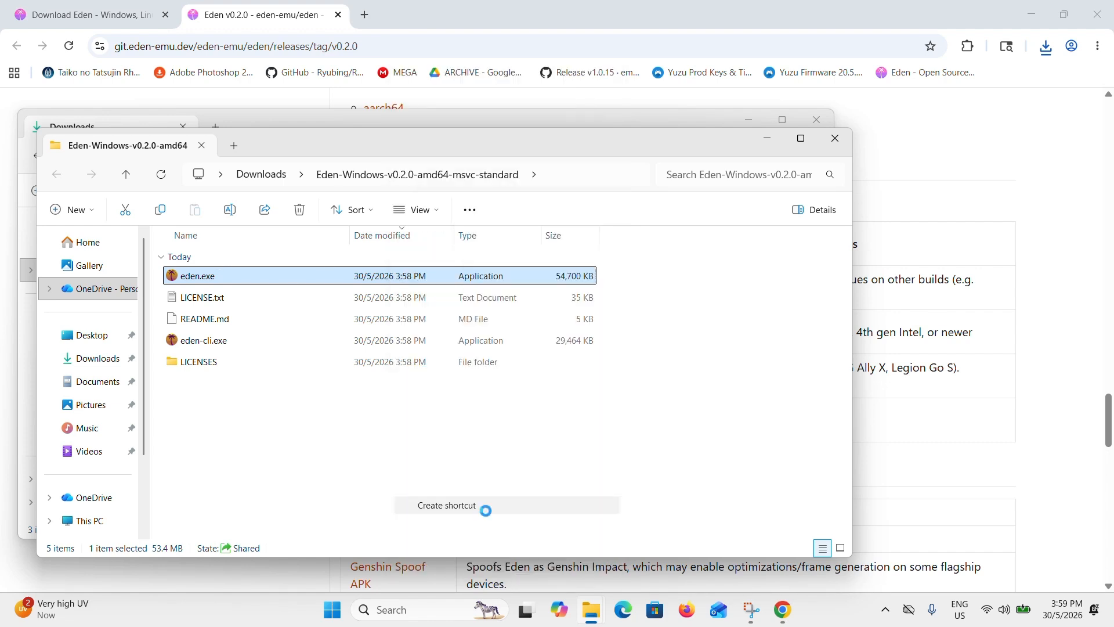
pyautogui.click(326, 275)
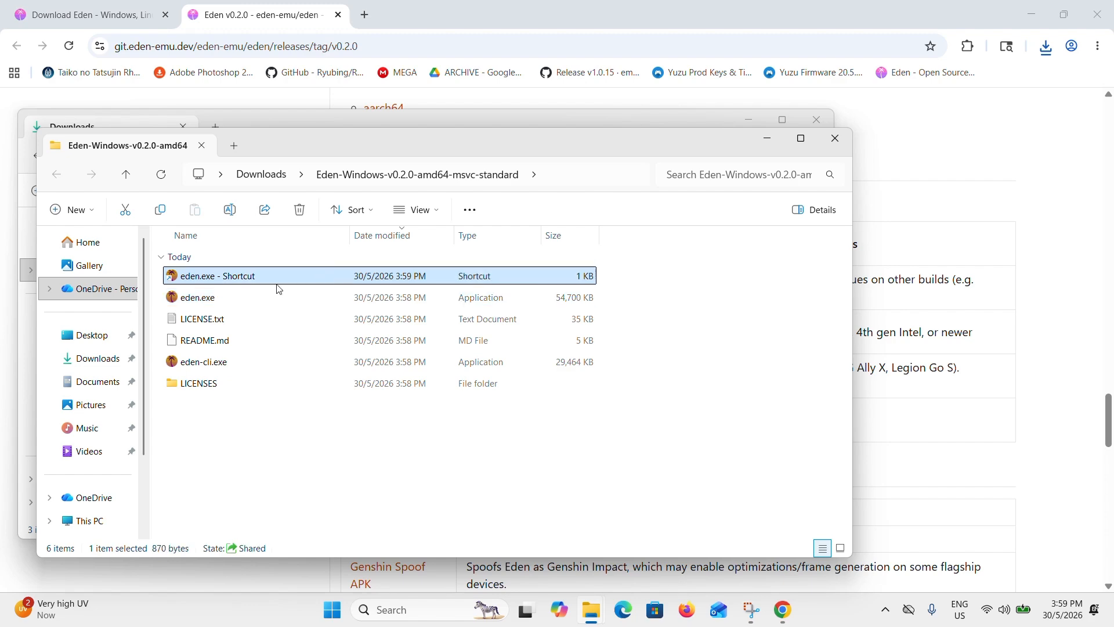
# - Move the eden.exe shortcut to the desktop and test-launch Eden from it, dismissing the key installation and closing the emulator
pyautogui.moveTo(262, 284); pyautogui.dragTo(213, 152)
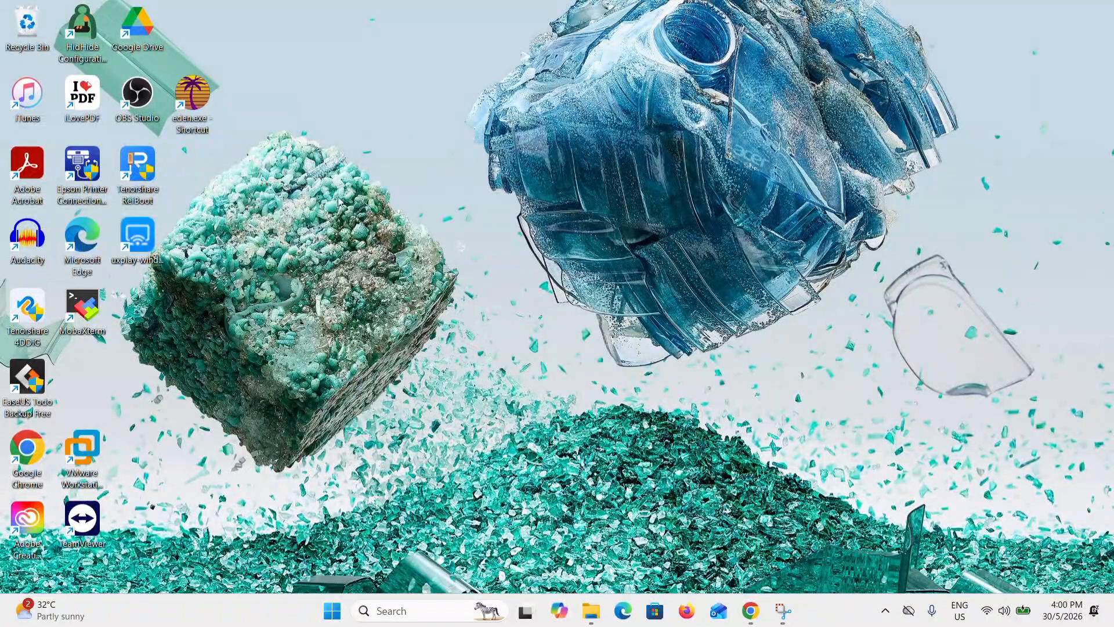
pyautogui.doubleClick(203, 93)
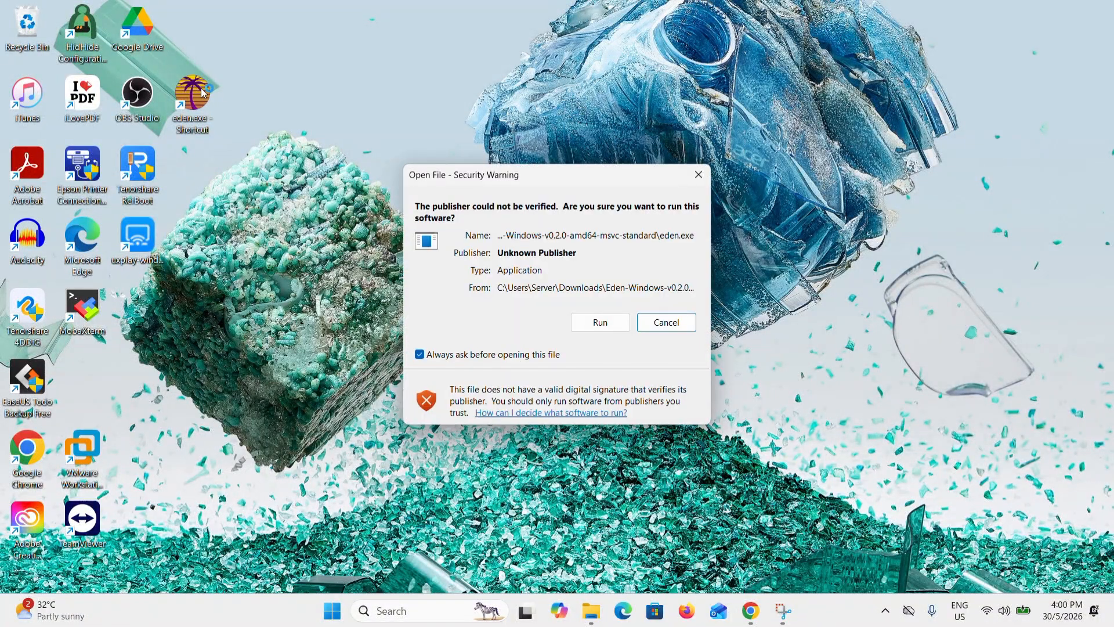
pyautogui.click(601, 326)
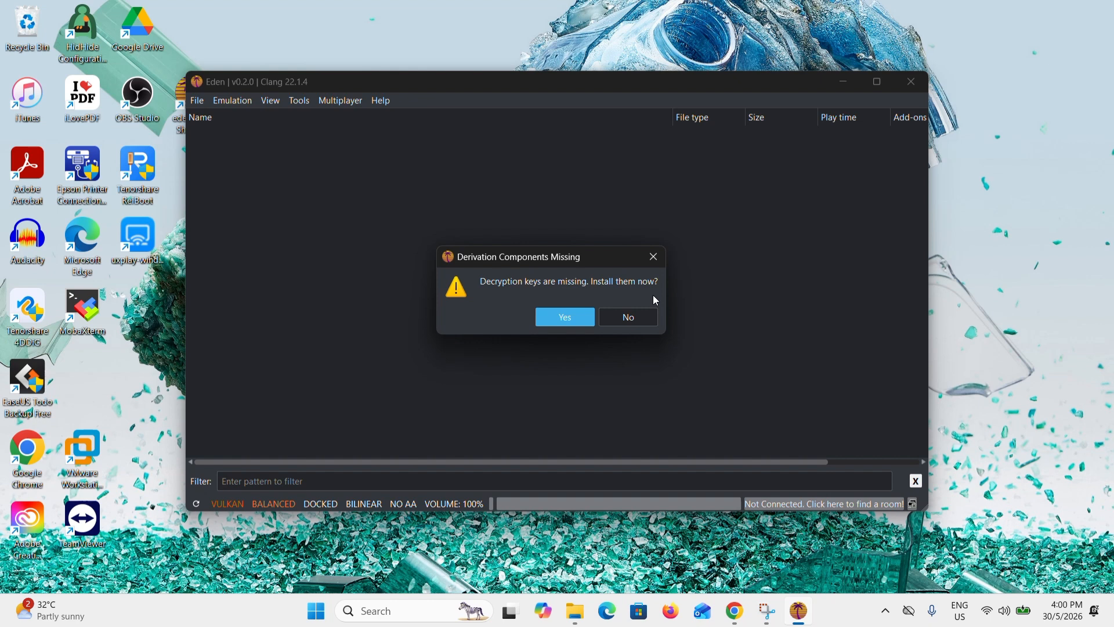
pyautogui.click(654, 257)
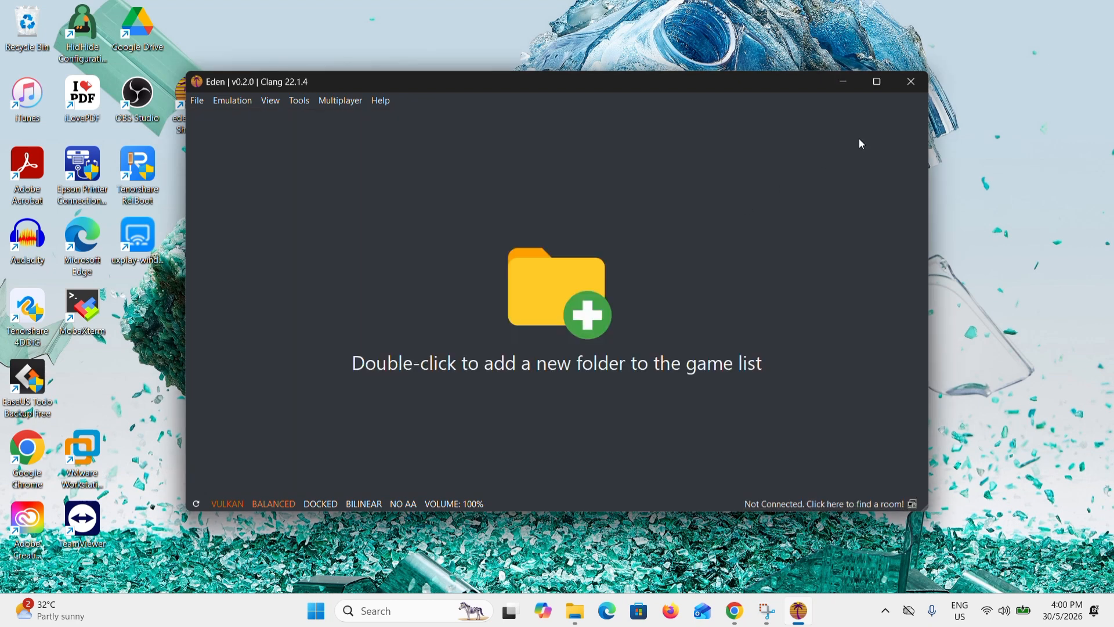
pyautogui.click(921, 79)
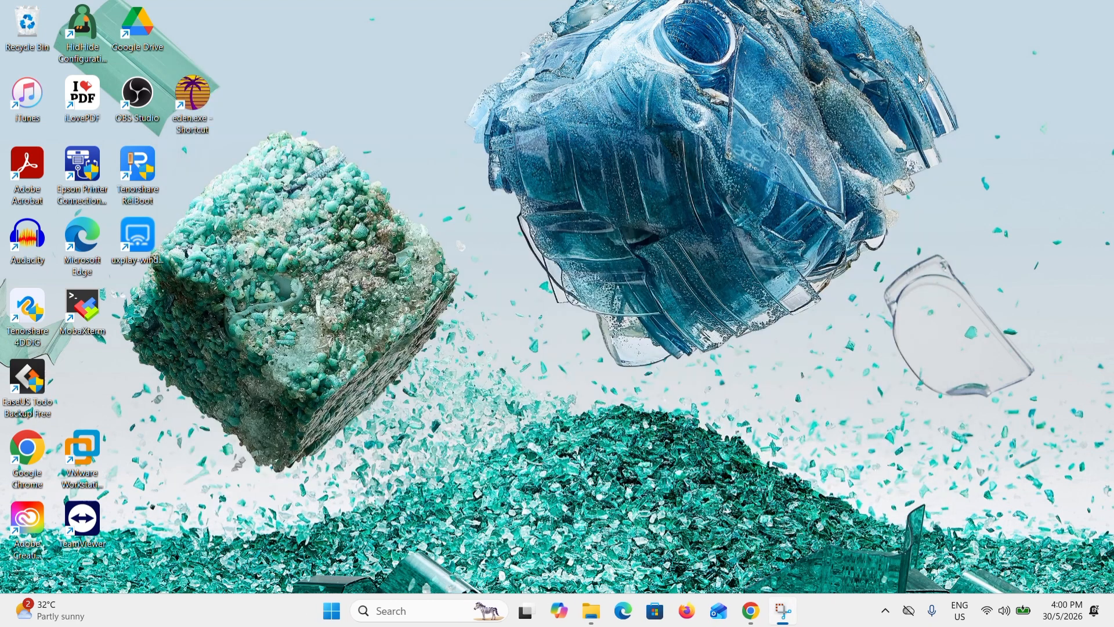
# - Switch to Chrome, open the bookmarked Yuzu Prod Keys page in a new tab, and look back through the Eden v0.2.0 release page
pyautogui.click(751, 611)
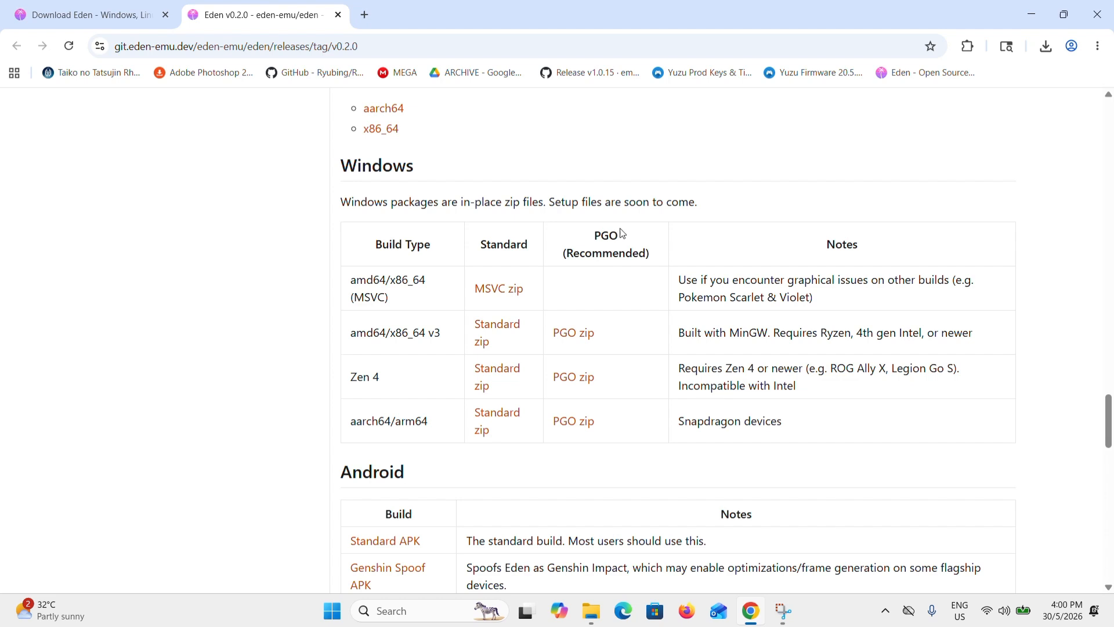
pyautogui.click(365, 15)
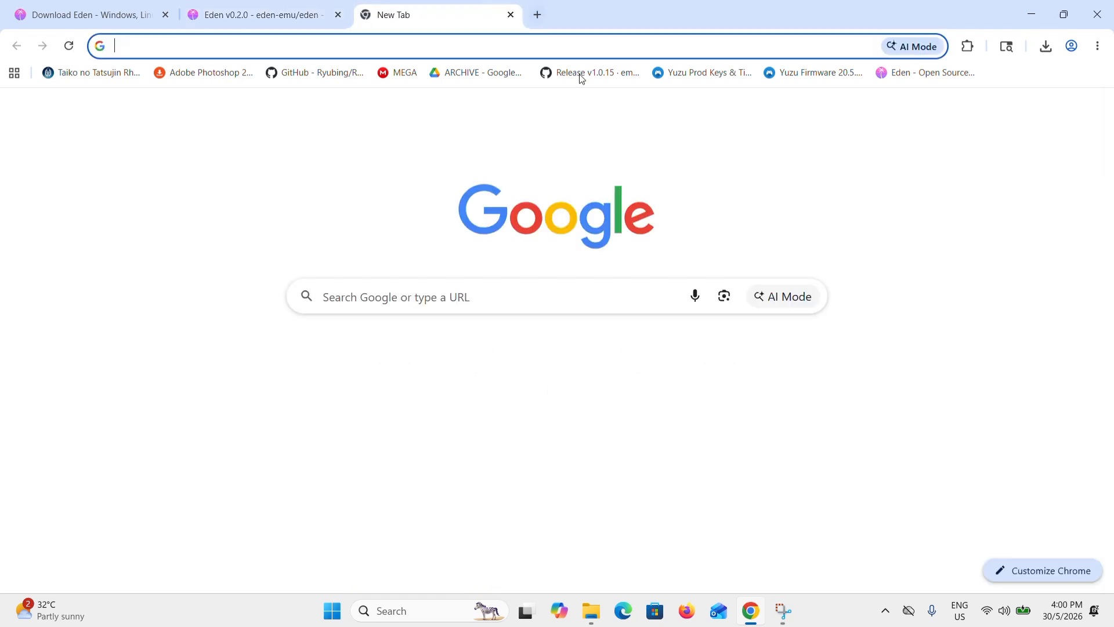
pyautogui.click(695, 72)
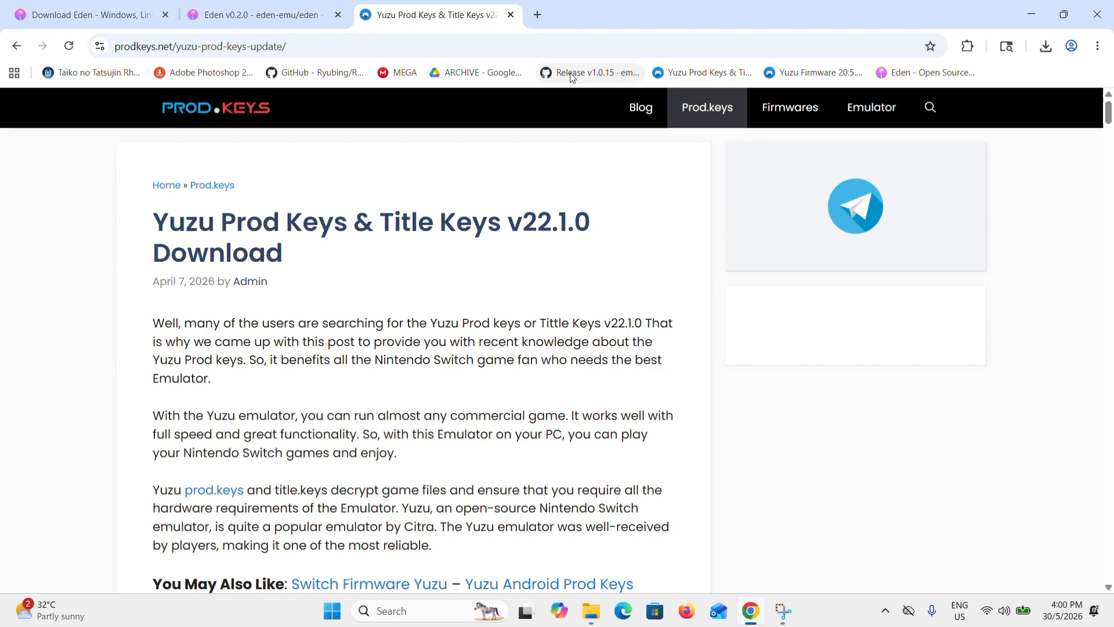
pyautogui.click(290, 18)
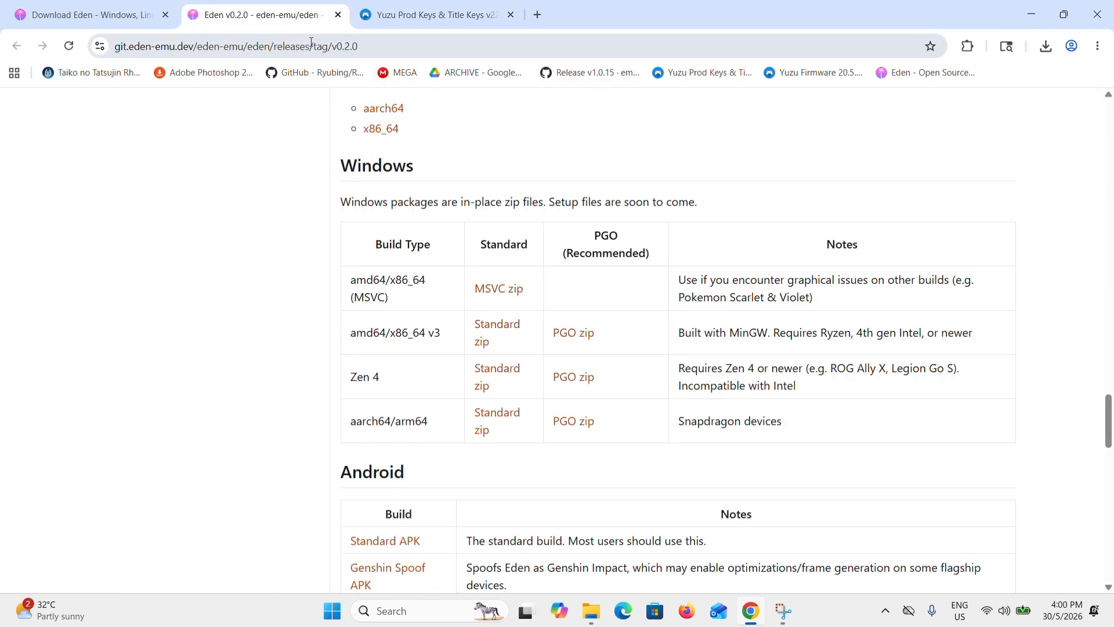
pyautogui.scroll(20, 366, 310)
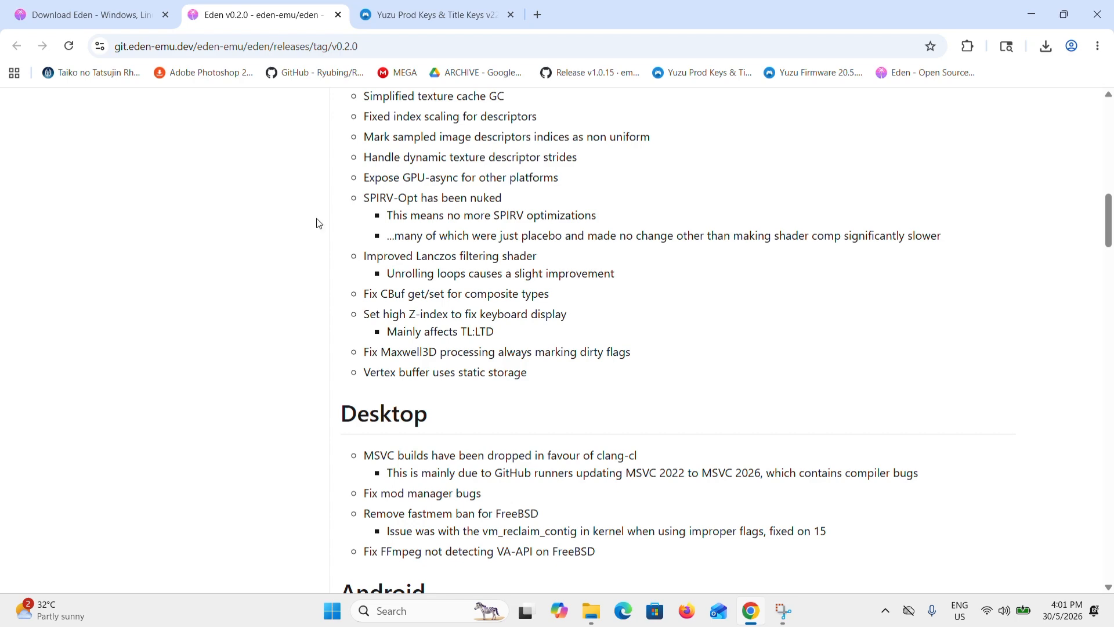
# - Download the v22.1.0 prod and title keys zip from the versions table on the Yuzu Prod Keys page
pyautogui.click(411, 21)
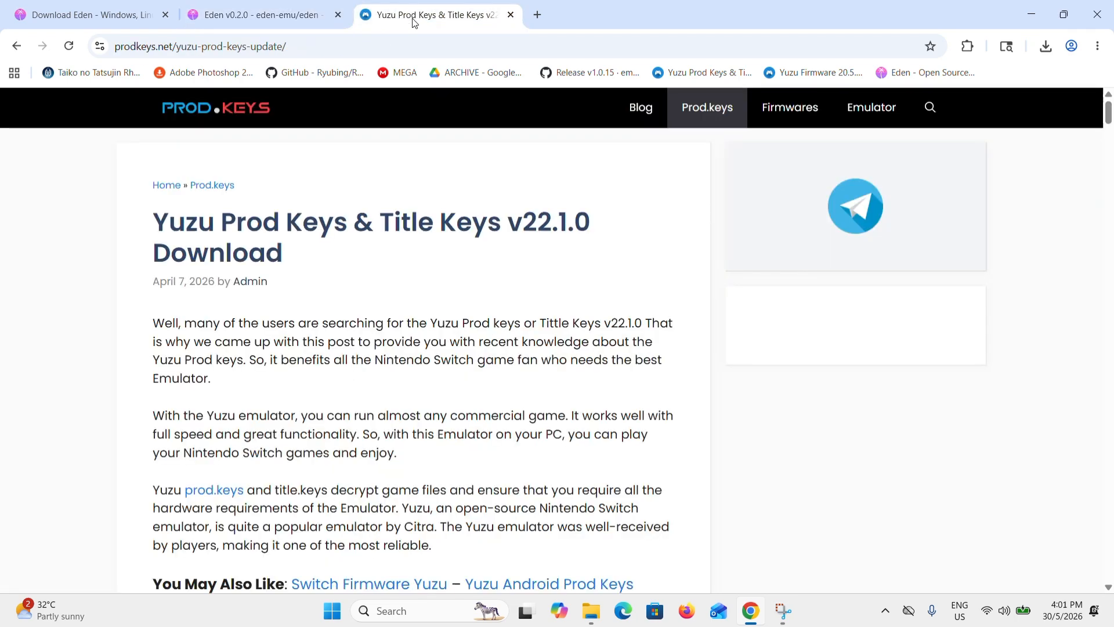
pyautogui.moveTo(138, 224); pyautogui.dragTo(218, 236)
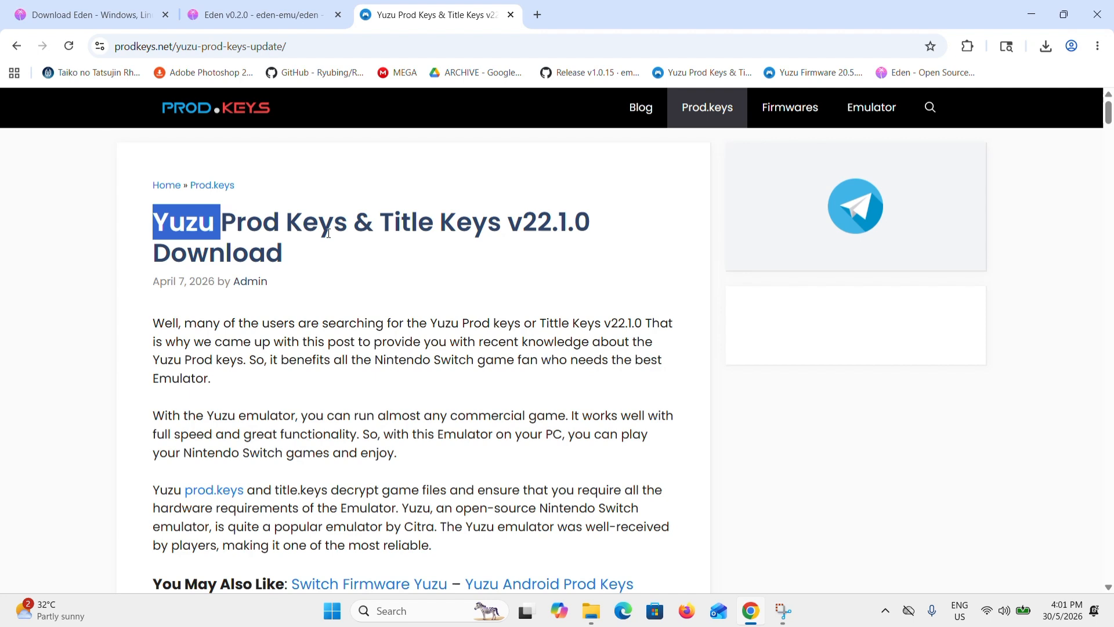
pyautogui.scroll(-15, 334, 334)
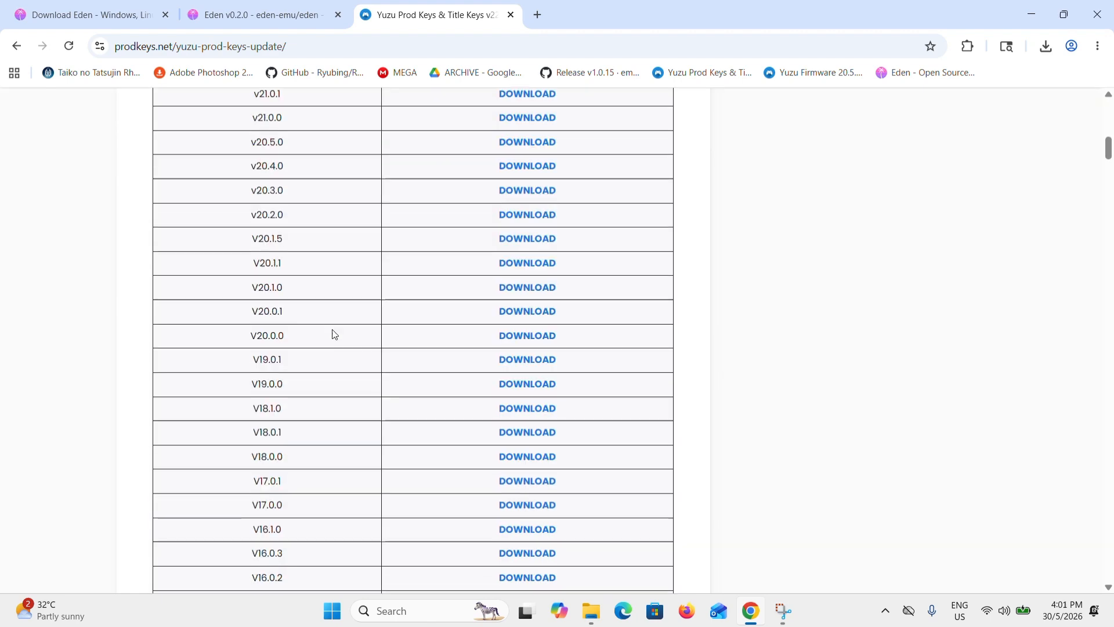
pyautogui.scroll(5, 334, 334)
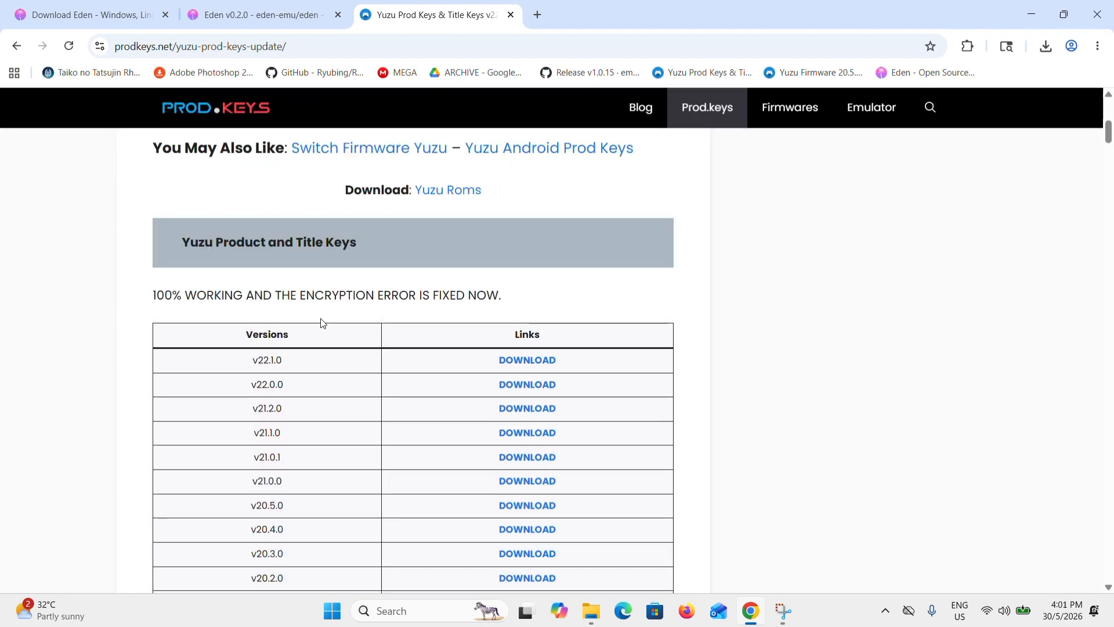
pyautogui.moveTo(243, 361); pyautogui.dragTo(294, 371)
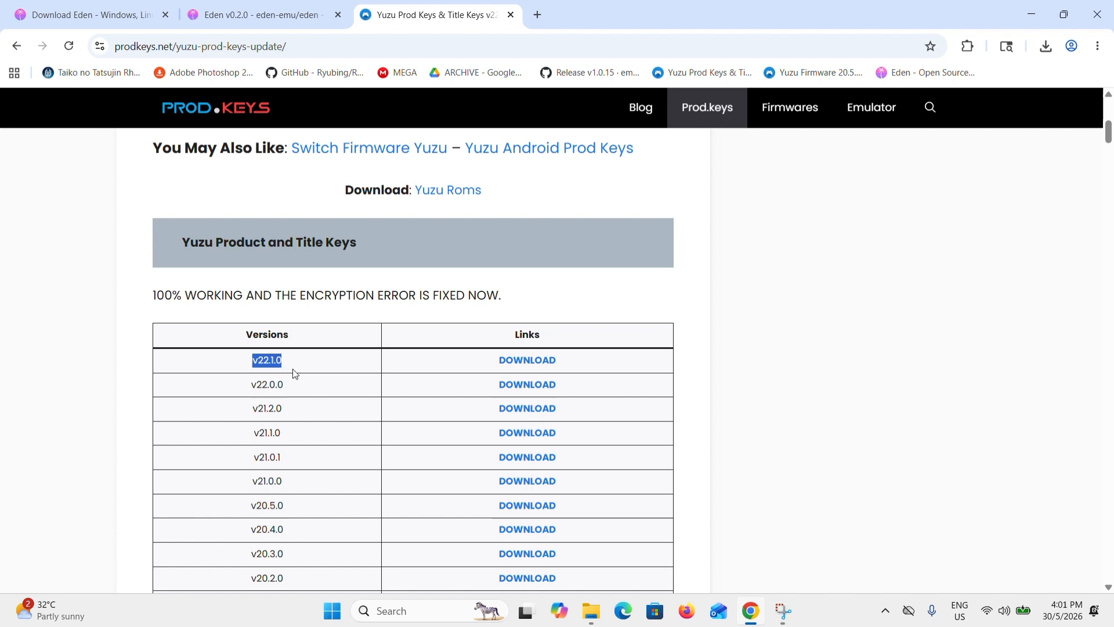
pyautogui.click(548, 367)
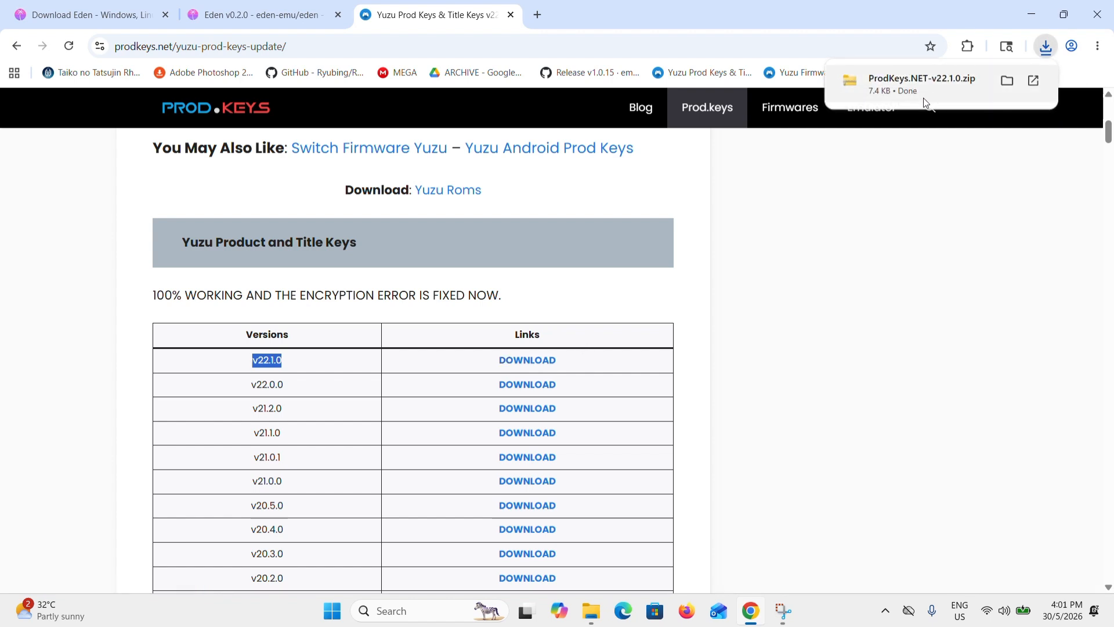
pyautogui.click(897, 190)
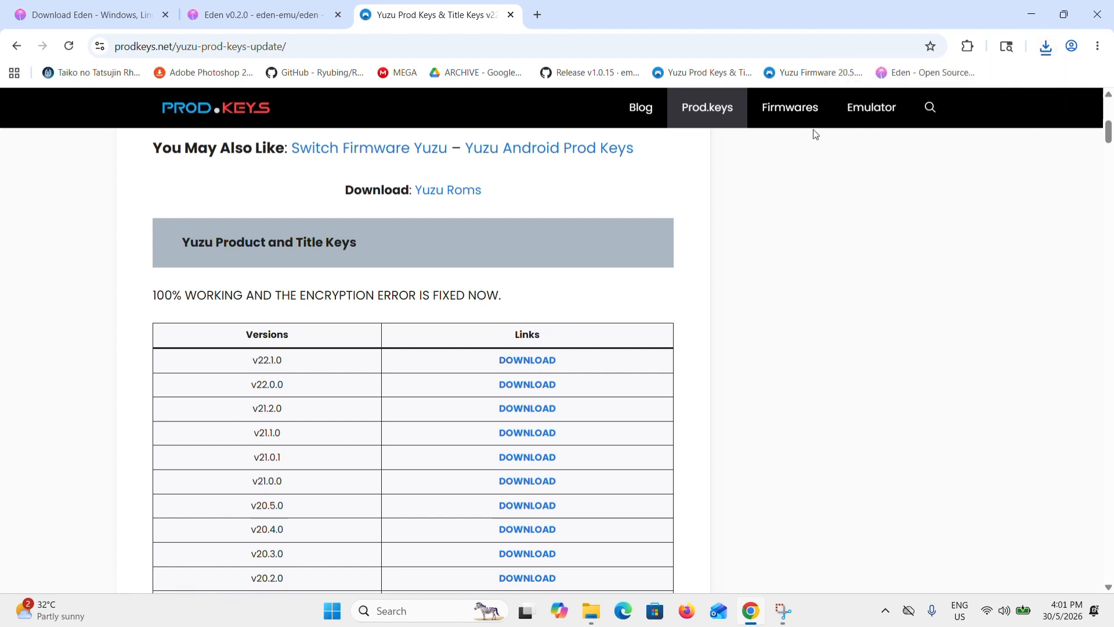
# - Download firmware v22.1.0 from the bookmarked Yuzu Firmware page and close the browser
pyautogui.click(794, 74)
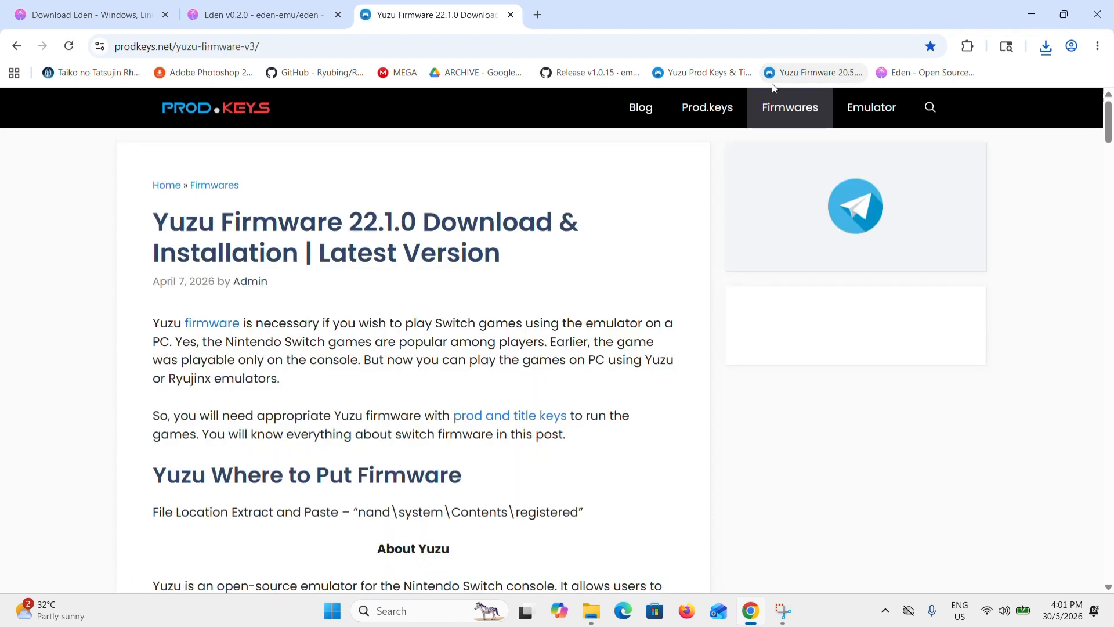
pyautogui.moveTo(154, 221); pyautogui.dragTo(343, 221)
pyautogui.click(345, 220)
pyautogui.scroll(-10, 344, 220)
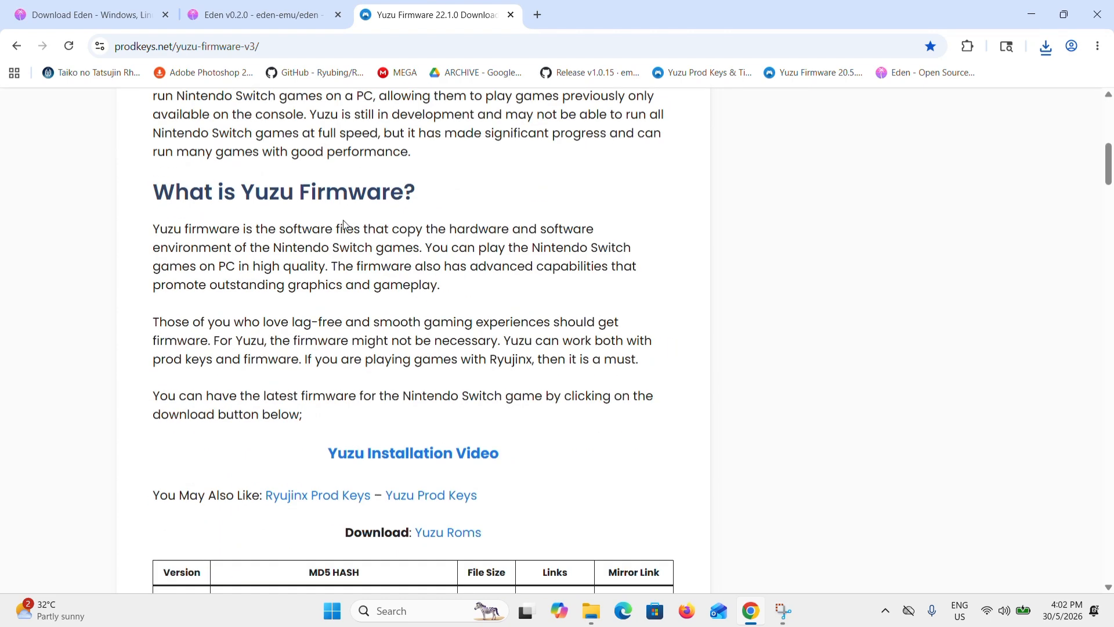
pyautogui.scroll(-5, 344, 221)
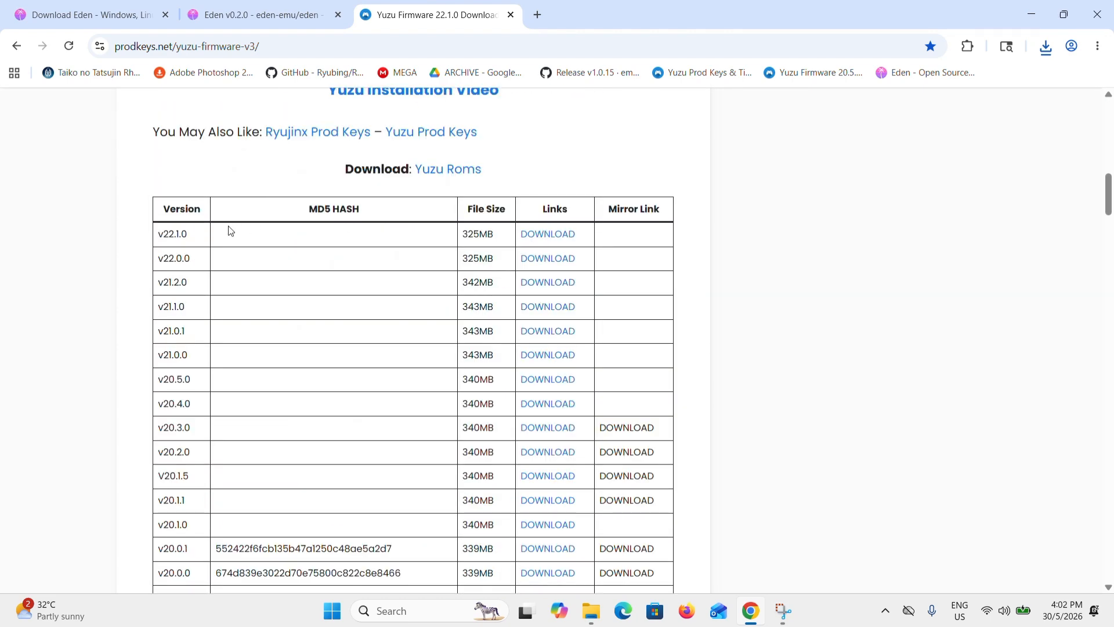
pyautogui.moveTo(212, 235); pyautogui.dragTo(166, 241)
pyautogui.click(565, 239)
pyautogui.click(1097, 14)
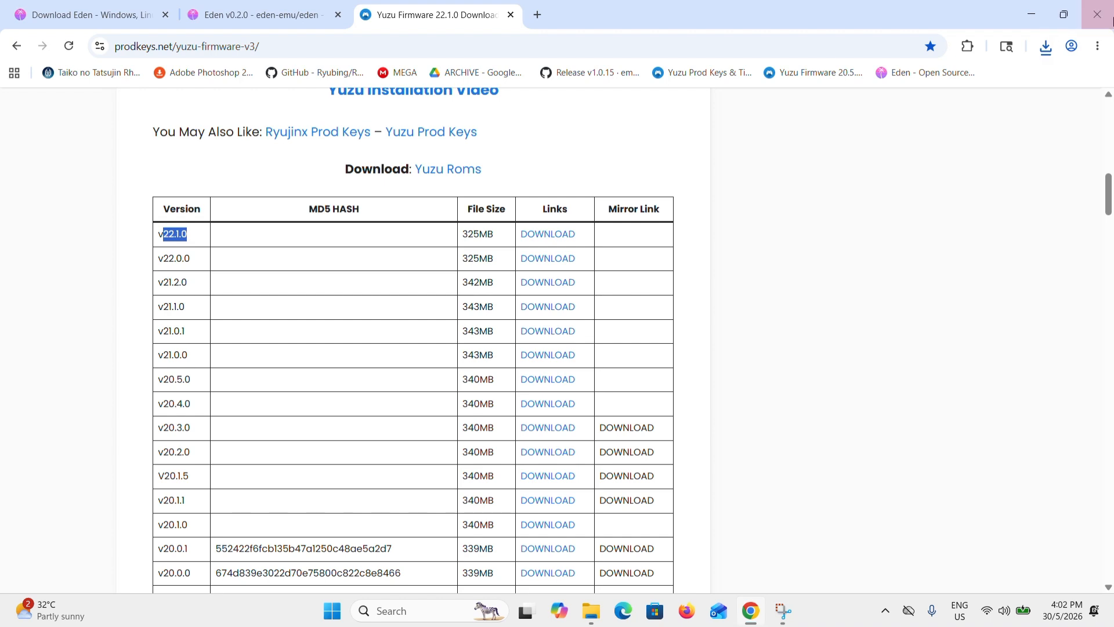
# - In File Explorer, extract ProdKeys.NET-v22.1.0.zip within the Downloads folder and clear the Explorer windows from the desktop
pyautogui.moveTo(607, 611)
pyautogui.moveTo(539, 570)
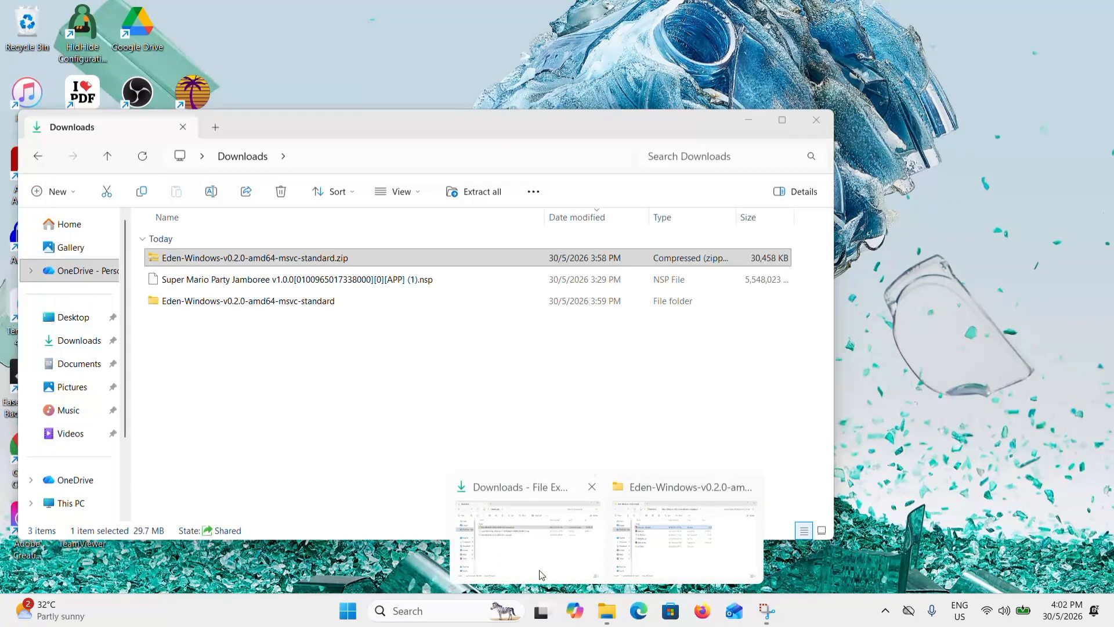
pyautogui.click(586, 554)
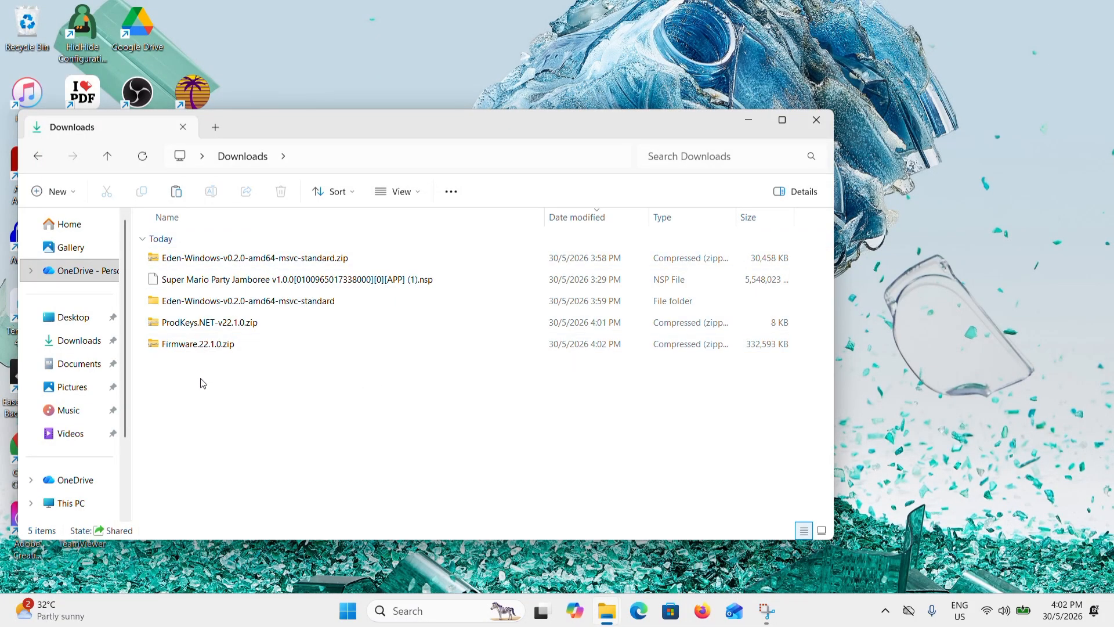
pyautogui.moveTo(202, 383); pyautogui.dragTo(174, 326)
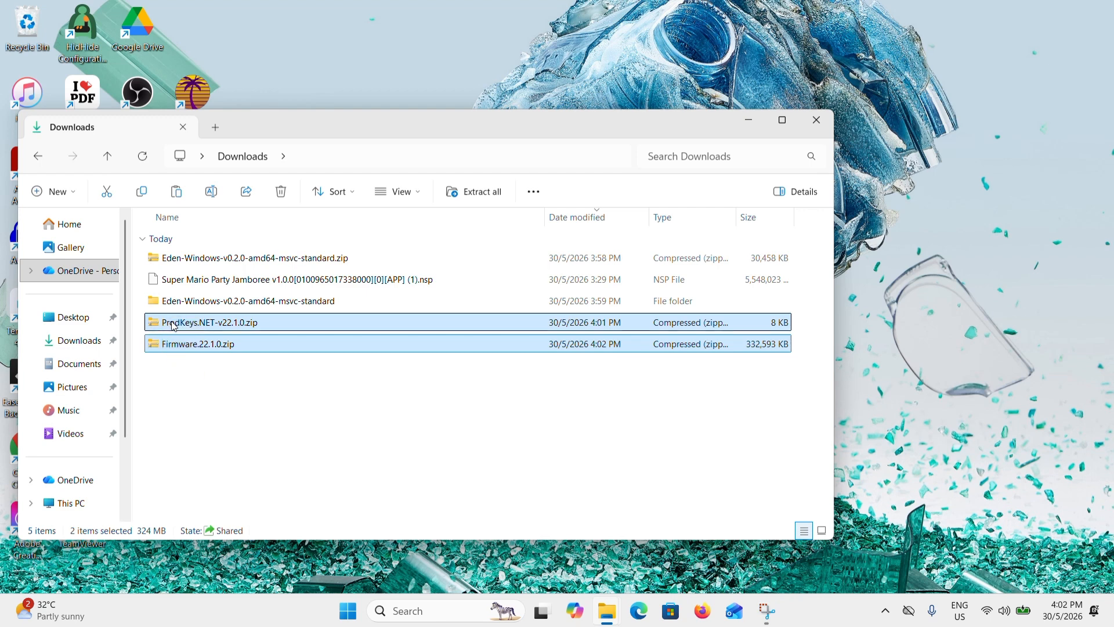
pyautogui.click(181, 371)
pyautogui.click(199, 328)
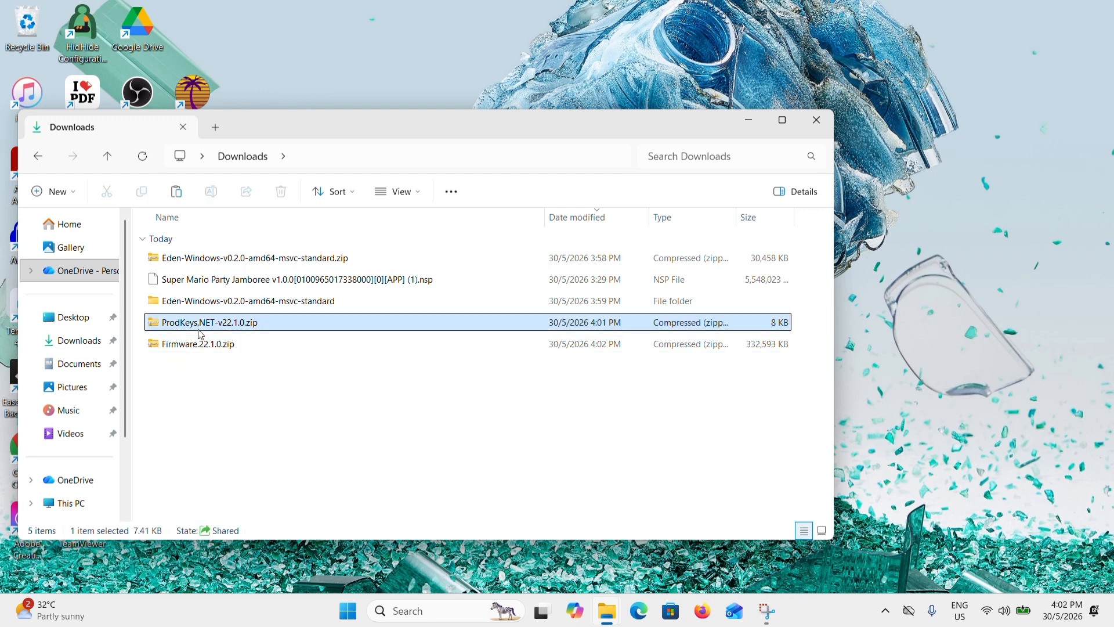
pyautogui.rightClick(200, 335)
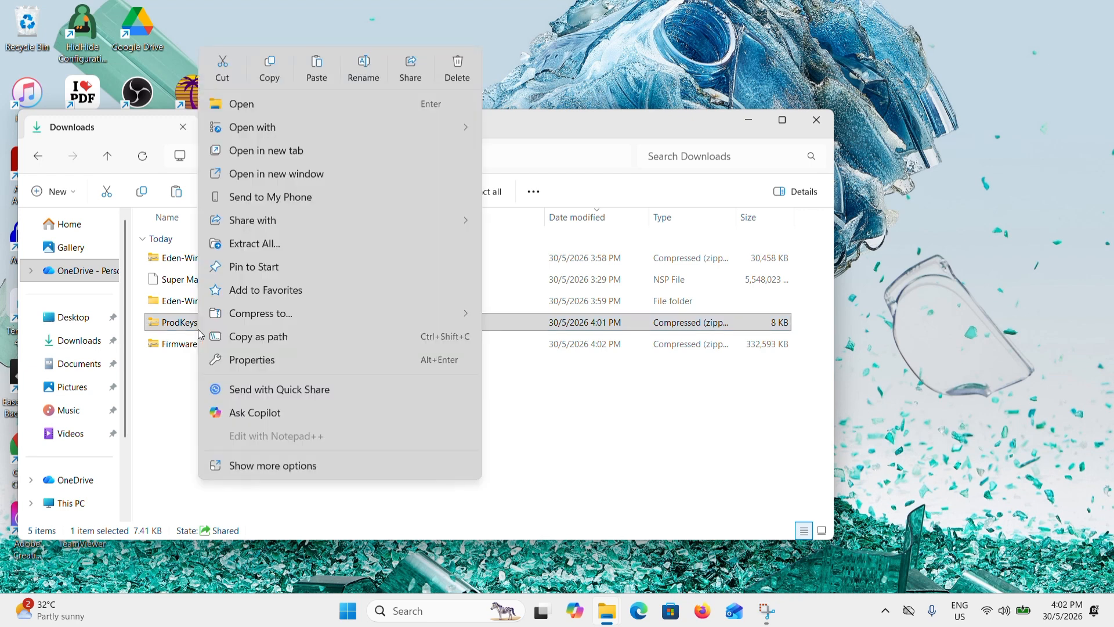
pyautogui.click(278, 244)
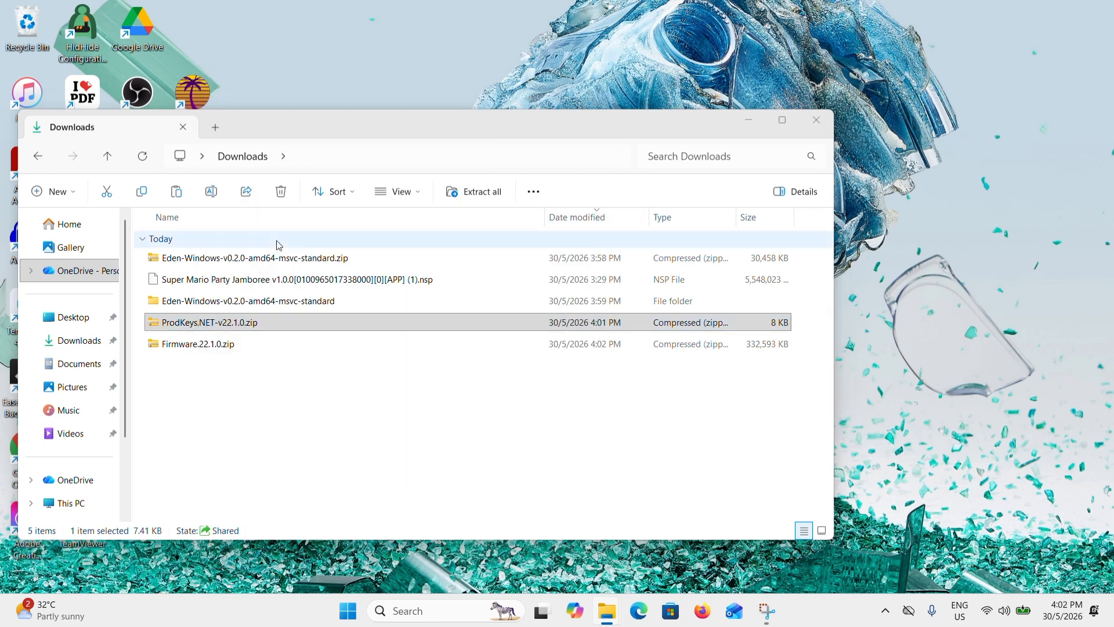
pyautogui.click(686, 453)
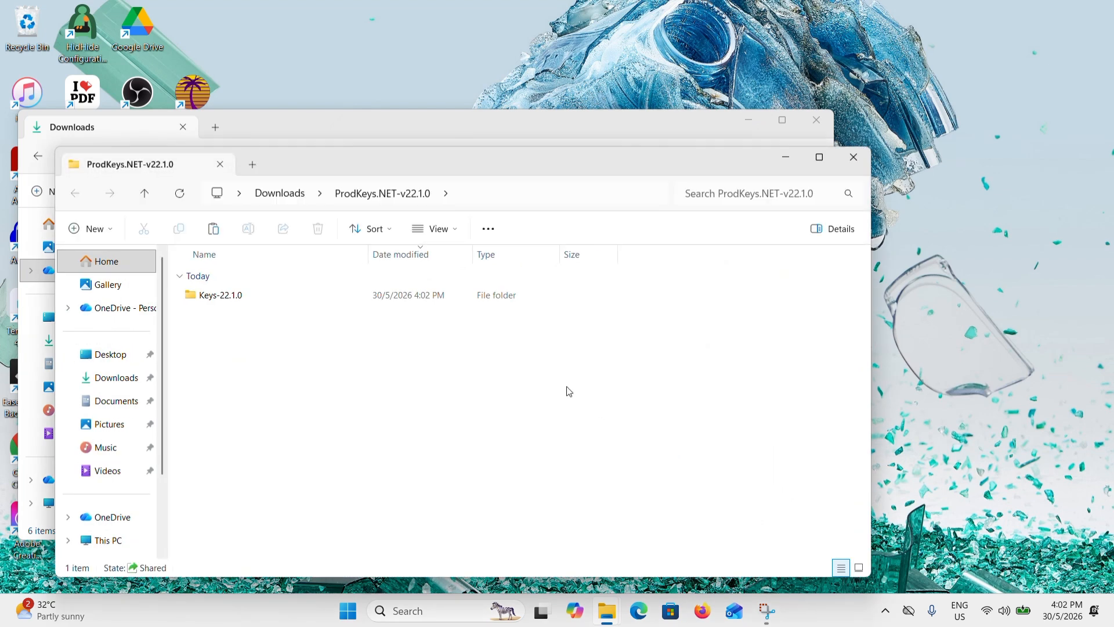
pyautogui.click(854, 156)
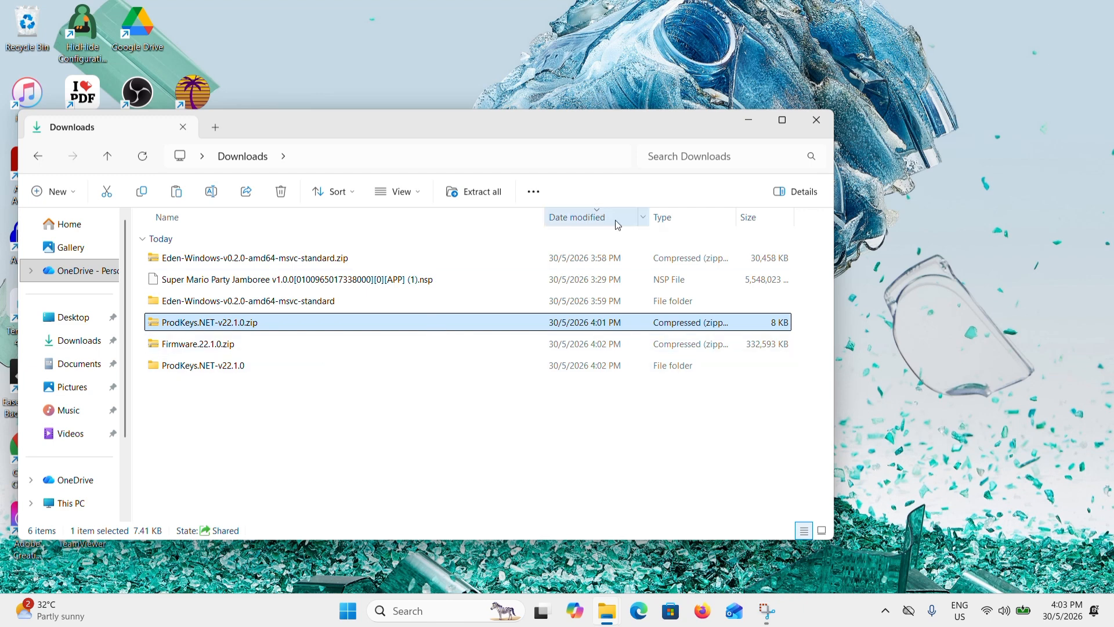
pyautogui.click(749, 122)
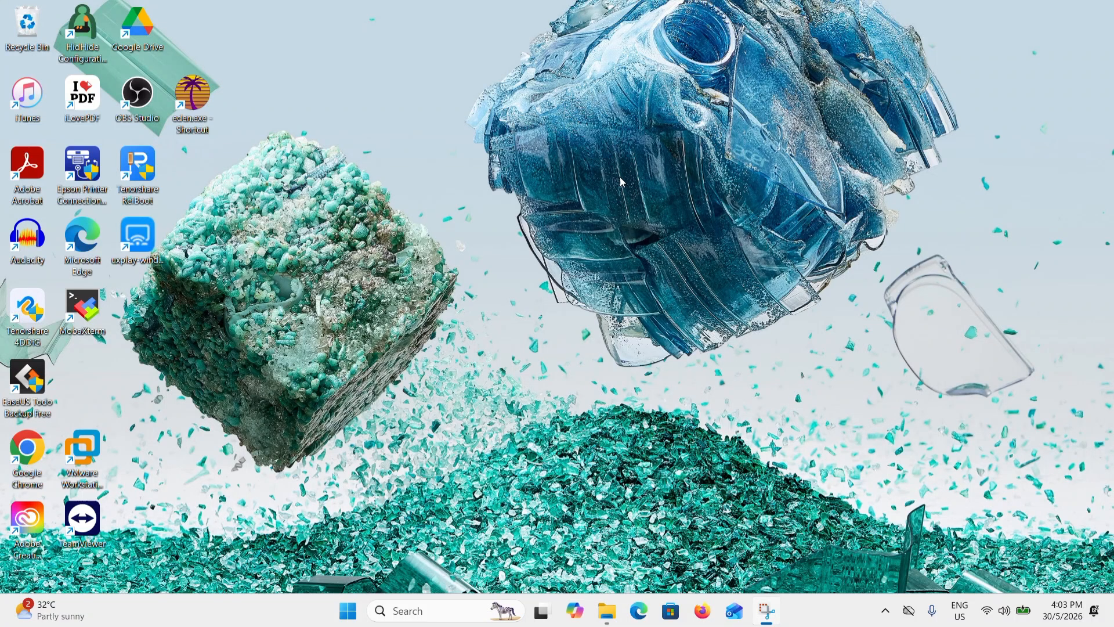
# - Launch Eden from its desktop shortcut and install the missing decryption keys using prod.keys from Downloads\ProdKeys.NET-v22.1.0\Keys-22.1.0
pyautogui.doubleClick(203, 107)
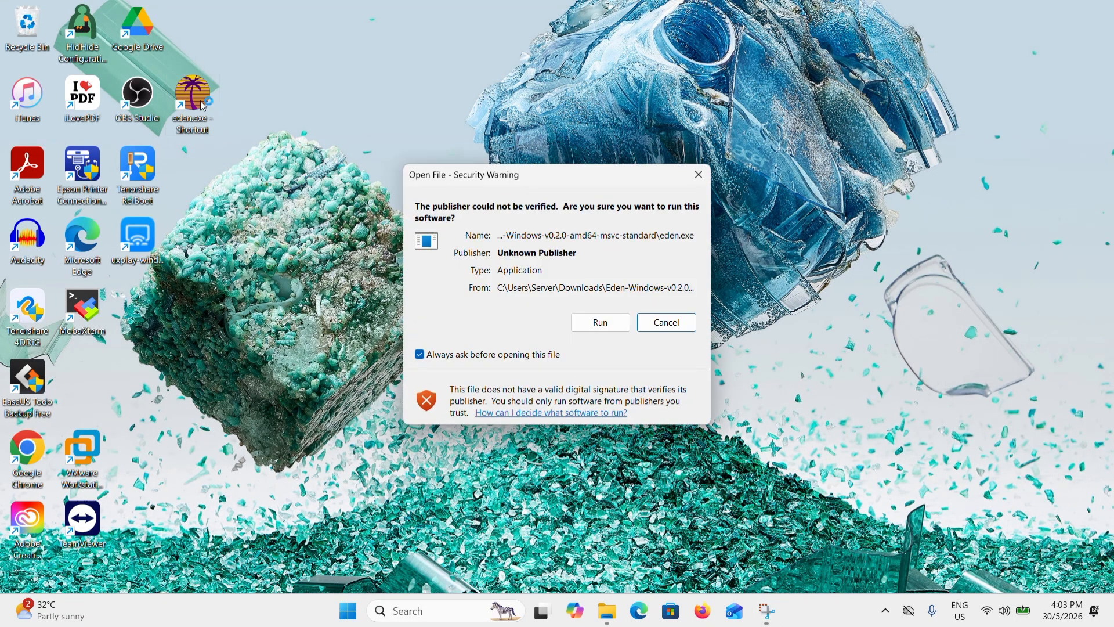
pyautogui.click(620, 330)
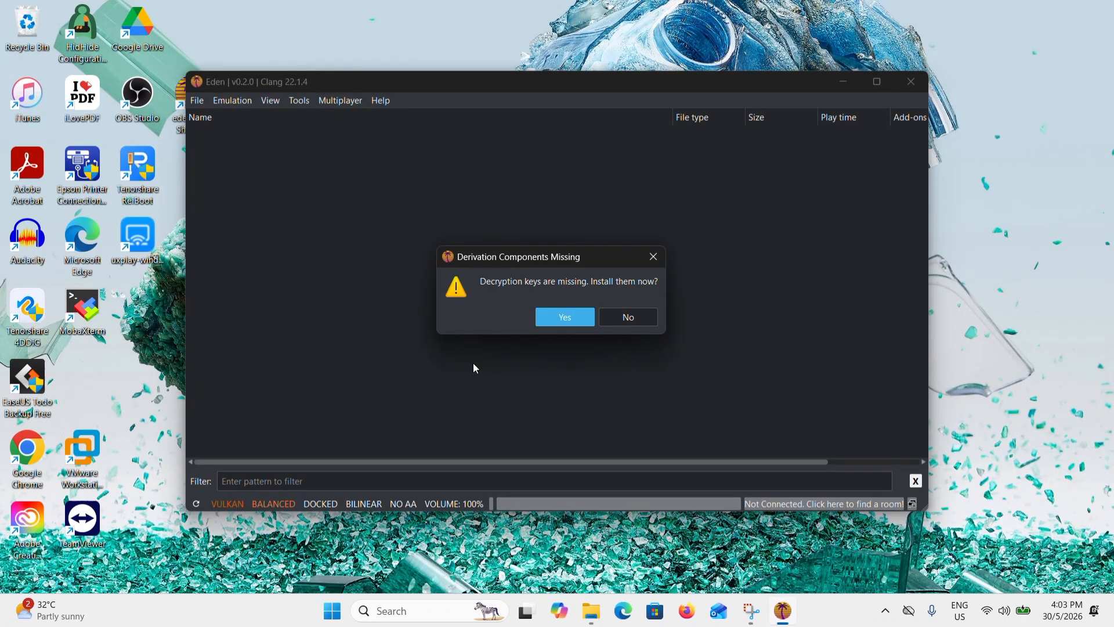
pyautogui.click(574, 318)
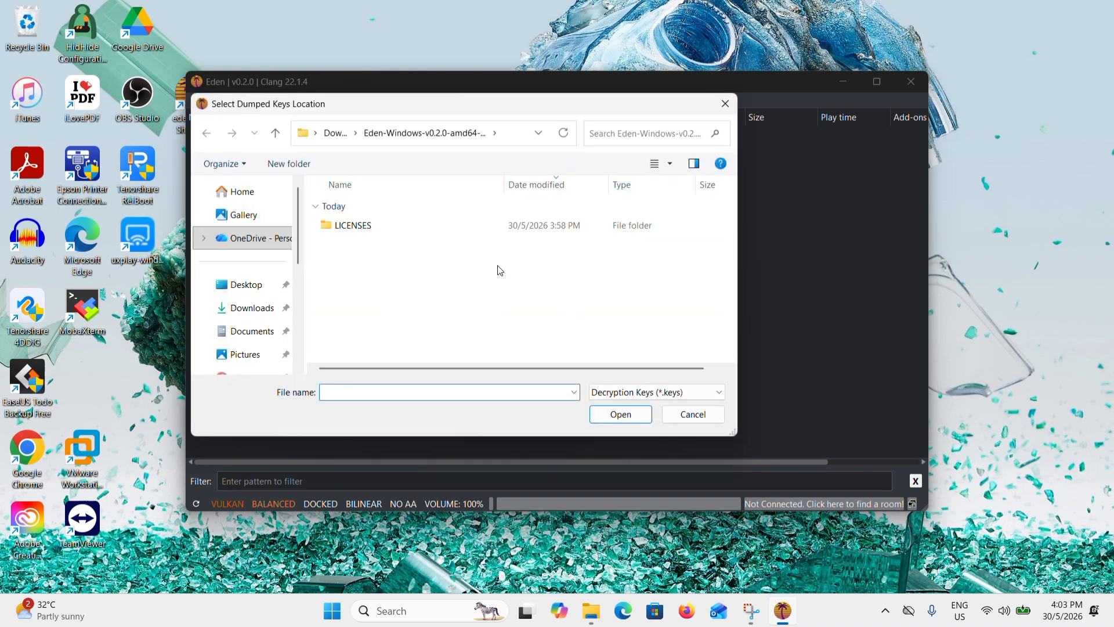
pyautogui.click(228, 312)
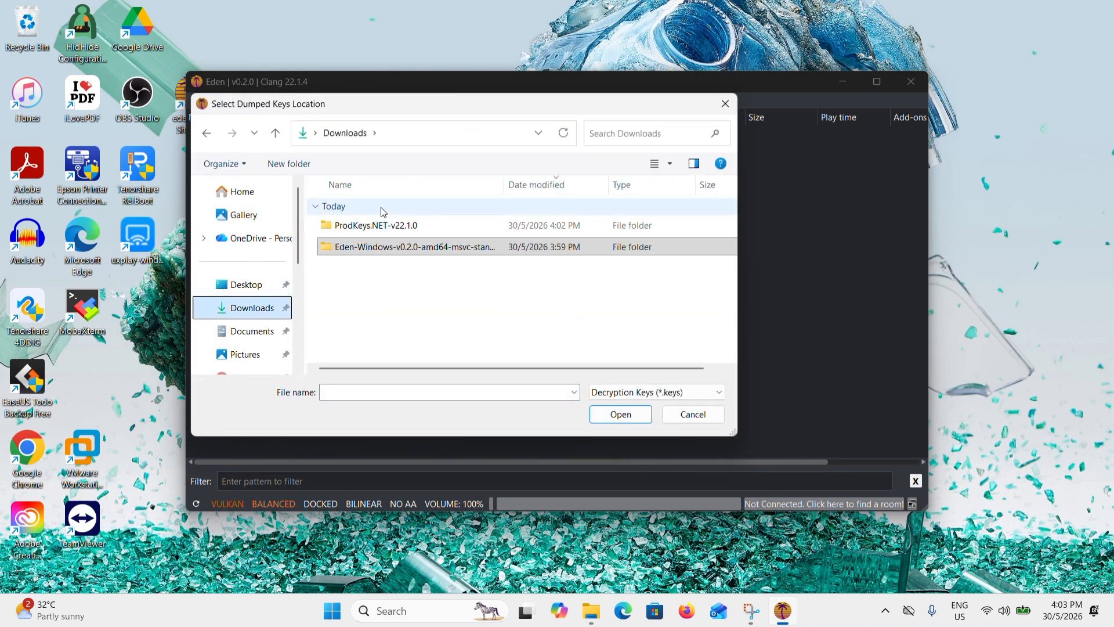
pyautogui.doubleClick(405, 225)
pyautogui.doubleClick(405, 225)
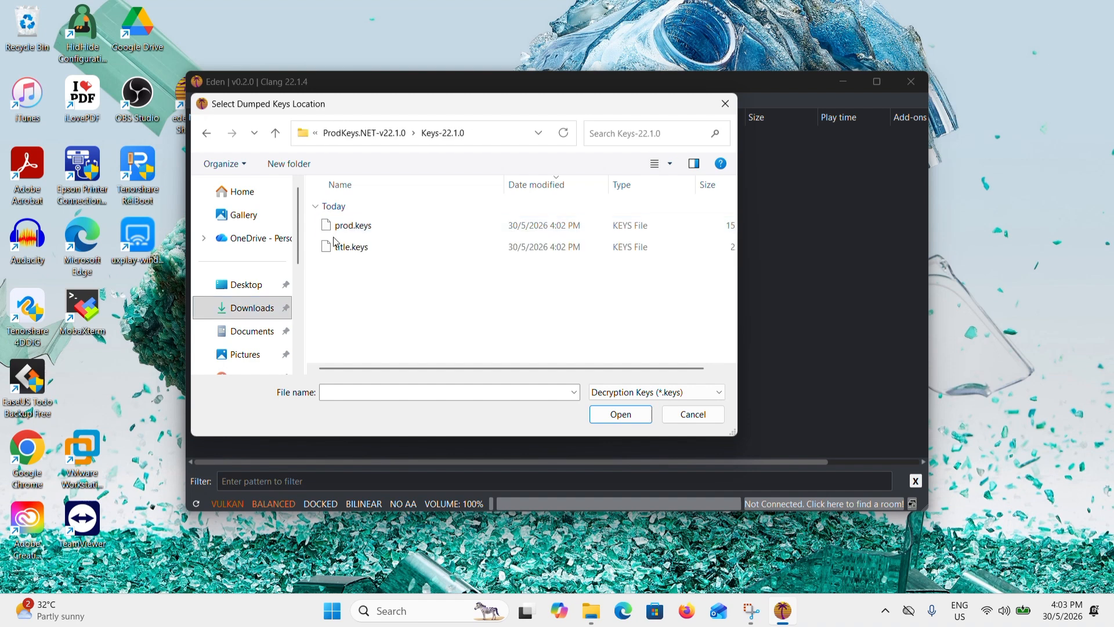
pyautogui.click(377, 228)
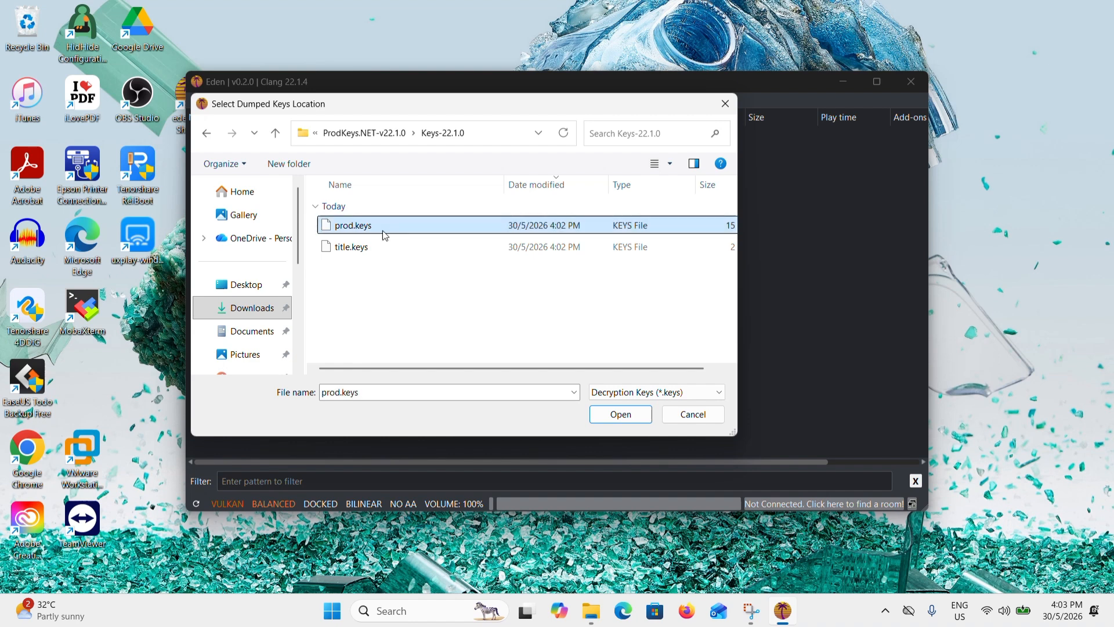
pyautogui.click(620, 415)
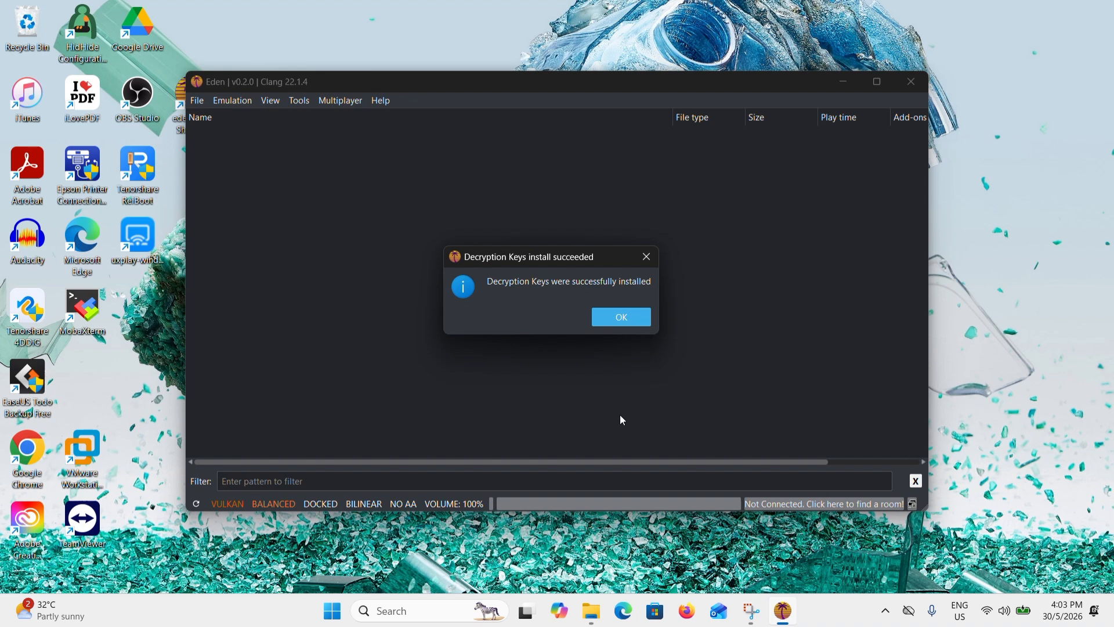
pyautogui.click(621, 316)
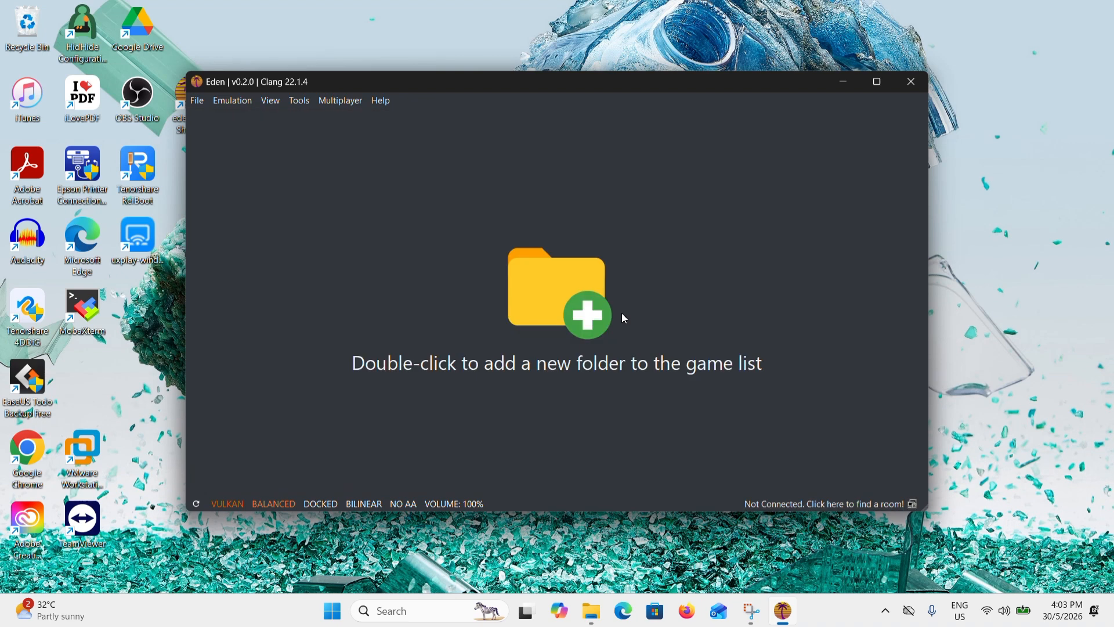
# - Install the firmware in Eden from the Firmware.22.1.0.zip archive in the Downloads folder
pyautogui.click(299, 102)
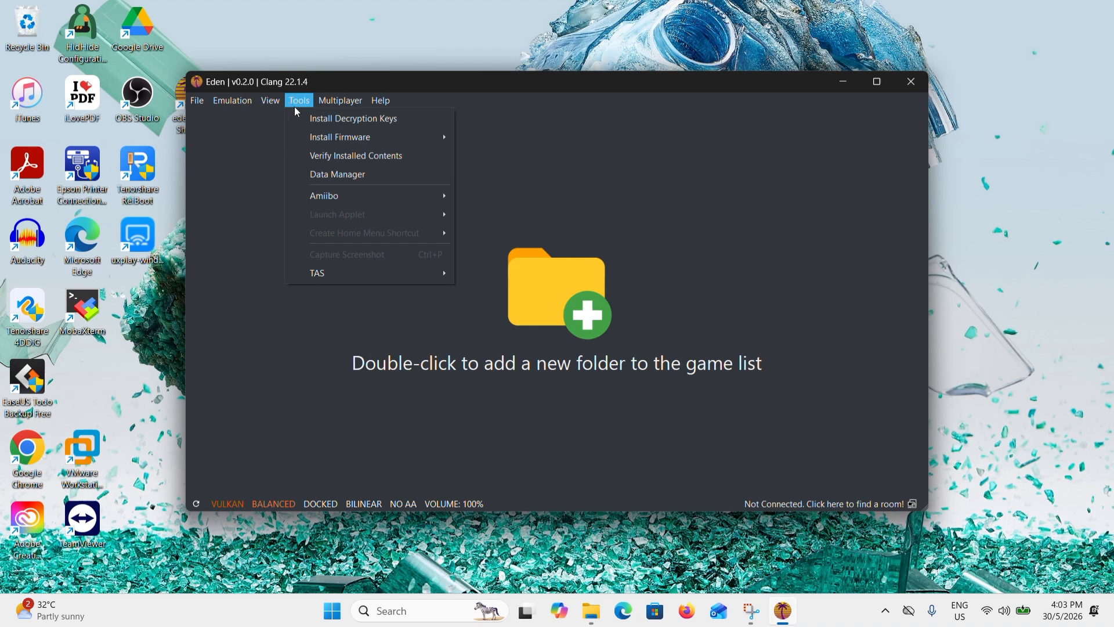
pyautogui.moveTo(301, 141)
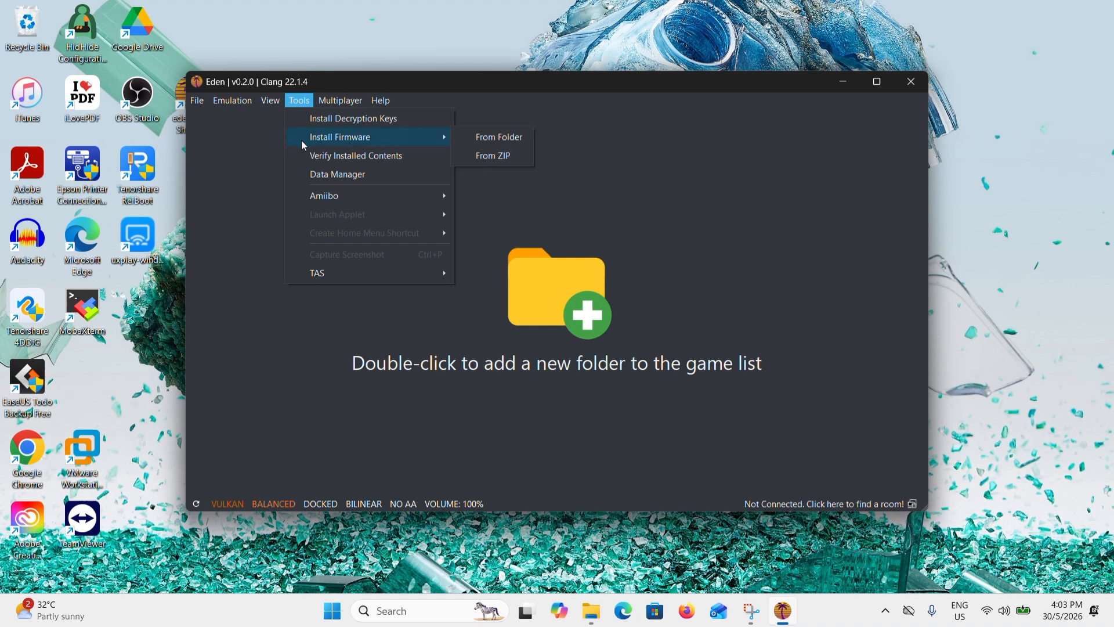
pyautogui.click(484, 159)
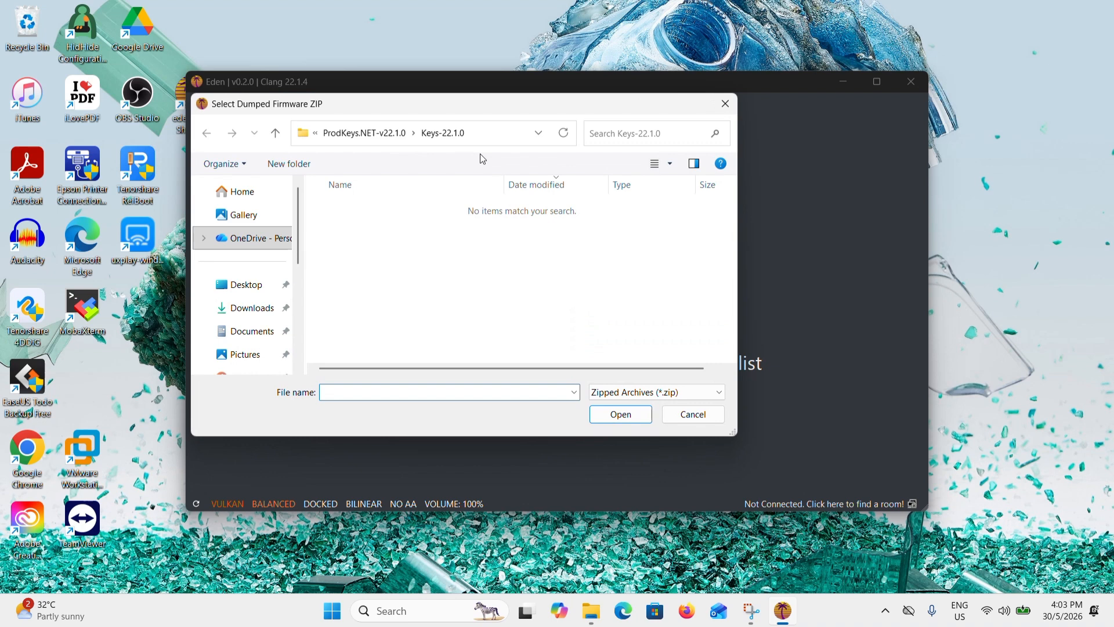
pyautogui.click(238, 309)
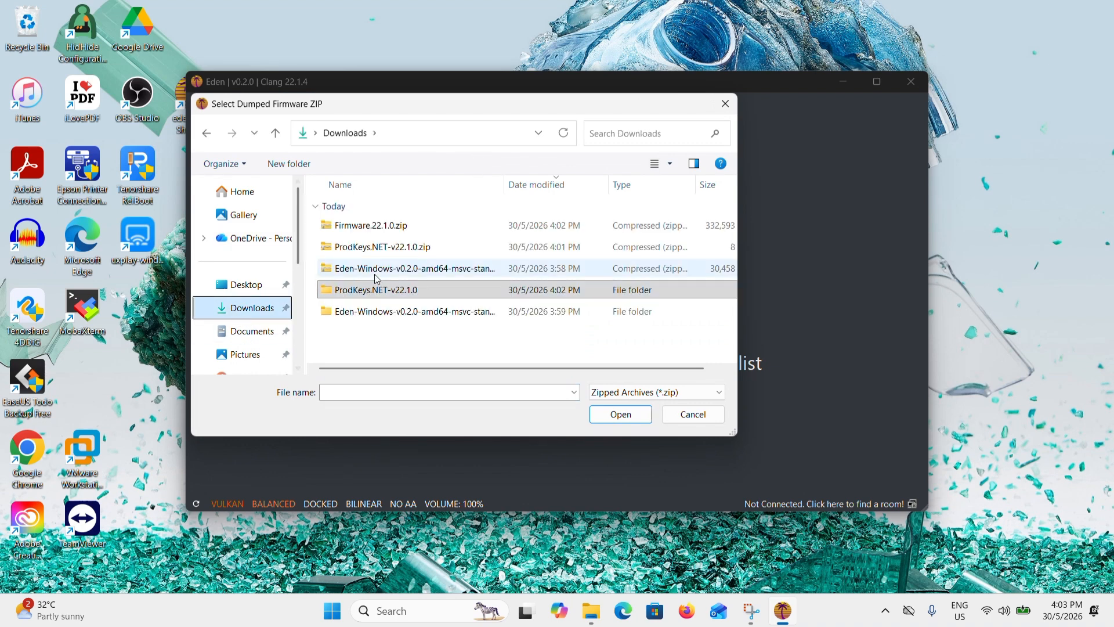
pyautogui.click(377, 232)
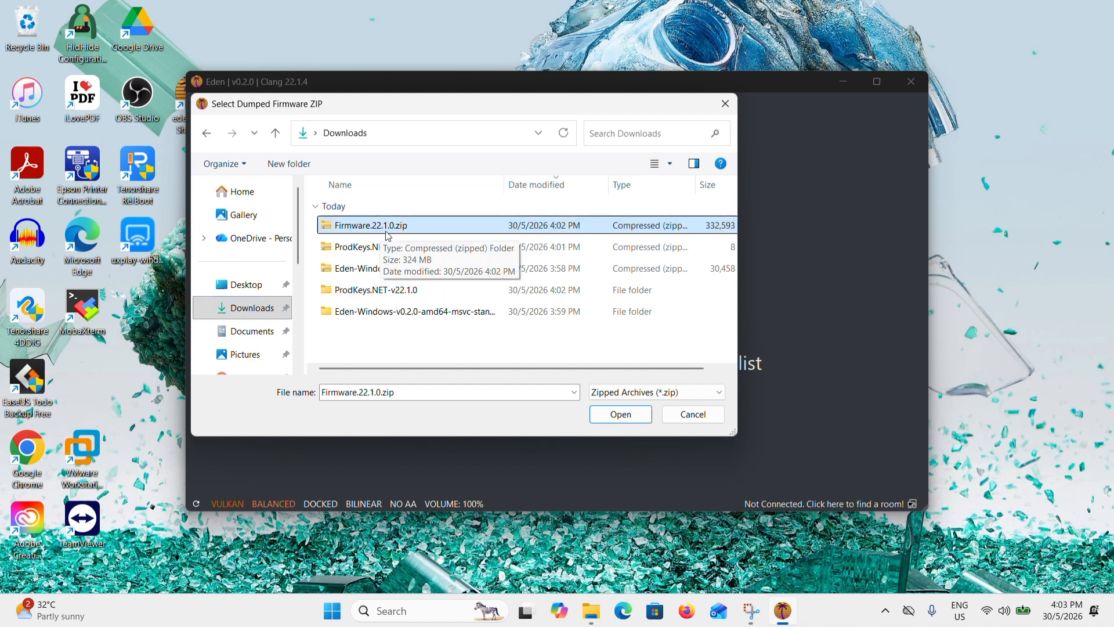
pyautogui.click(639, 413)
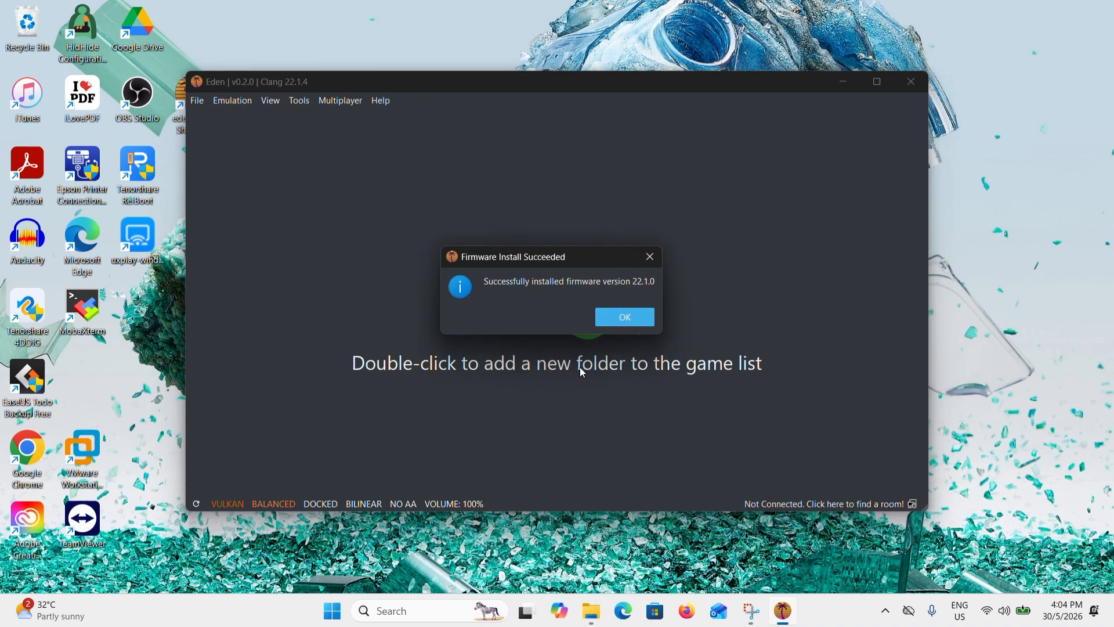
pyautogui.click(611, 322)
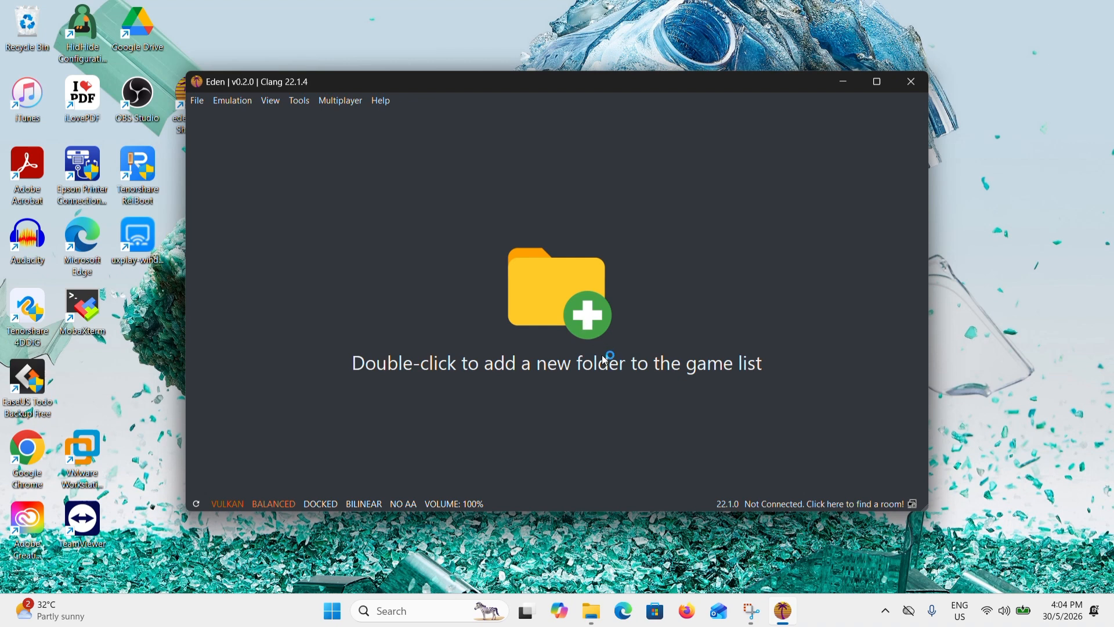
# - Locate the Super Mario Party Jamboree NSP file in File Explorer's Downloads folder and add that folder to Eden's game list
pyautogui.moveTo(592, 611)
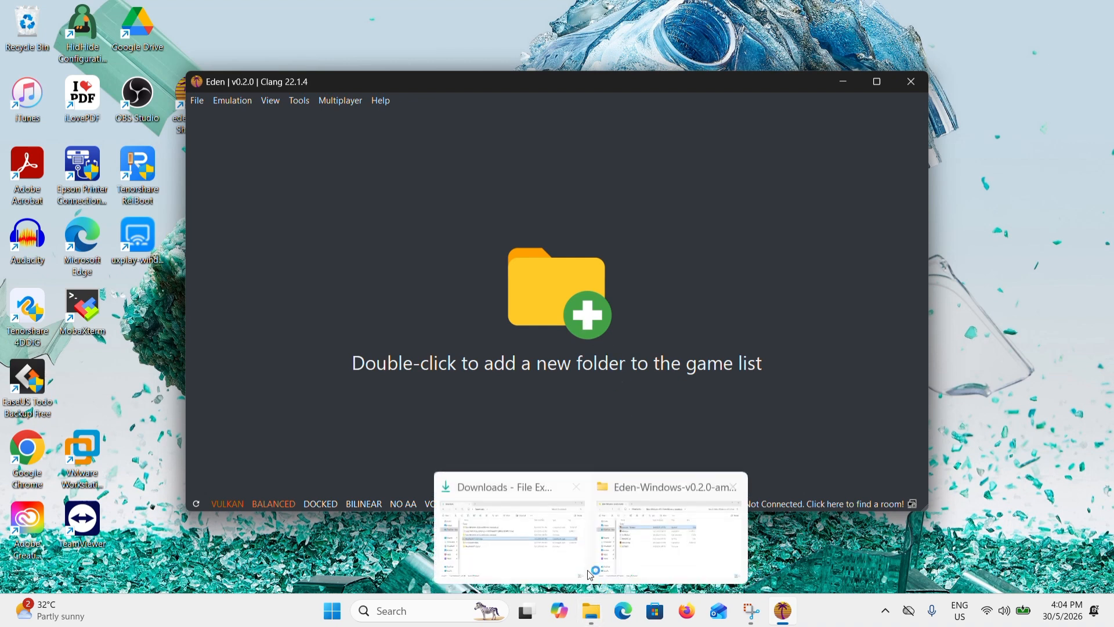
pyautogui.click(555, 547)
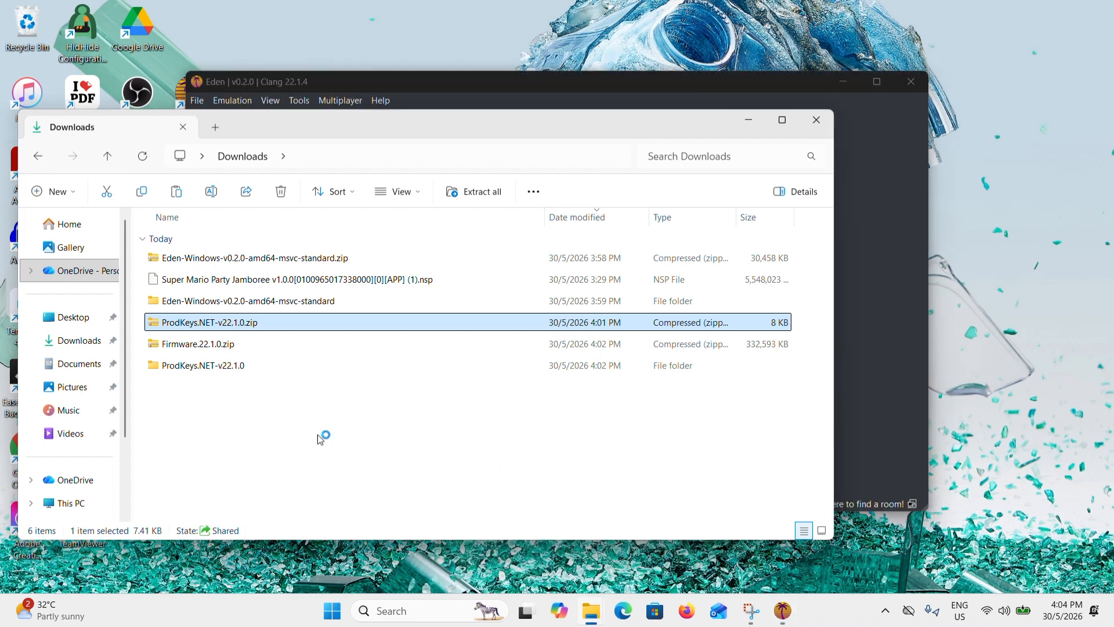
pyautogui.click(196, 279)
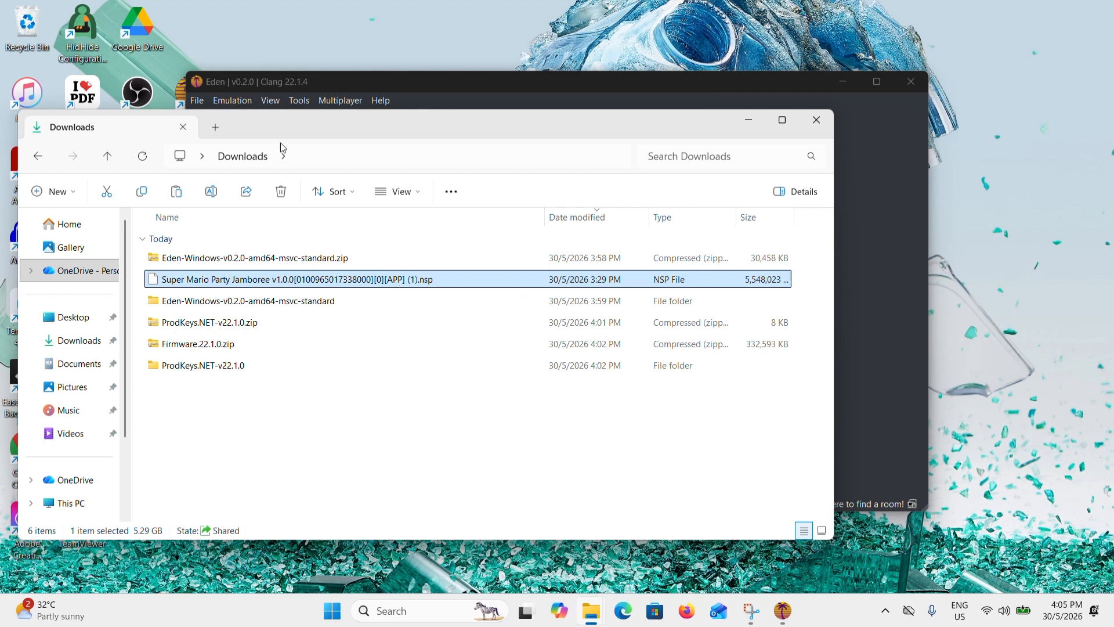
pyautogui.click(902, 219)
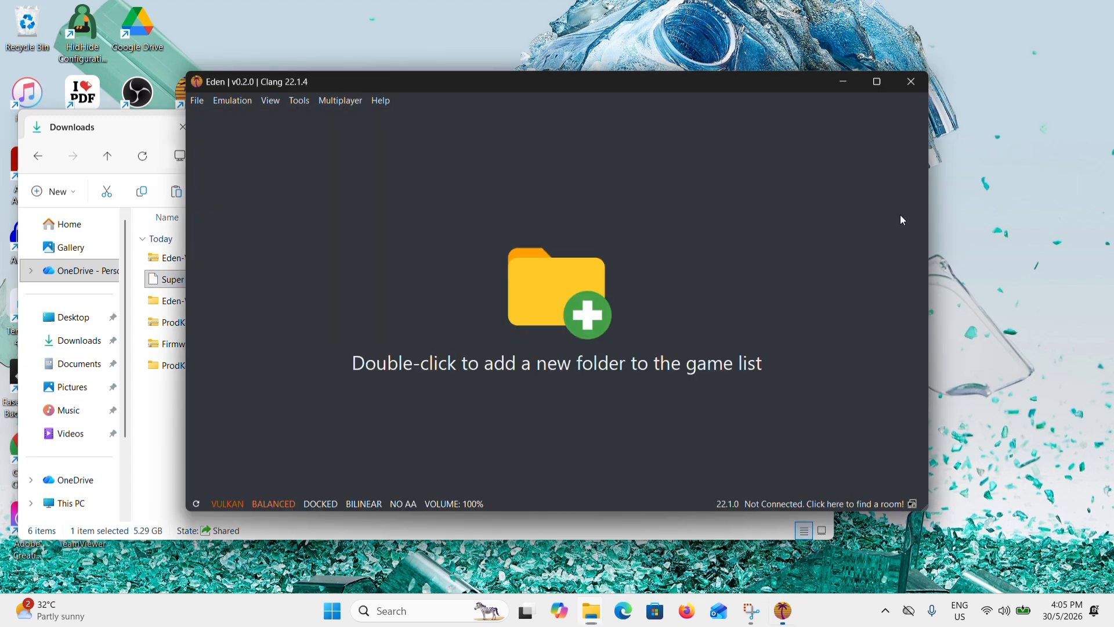
pyautogui.doubleClick(572, 329)
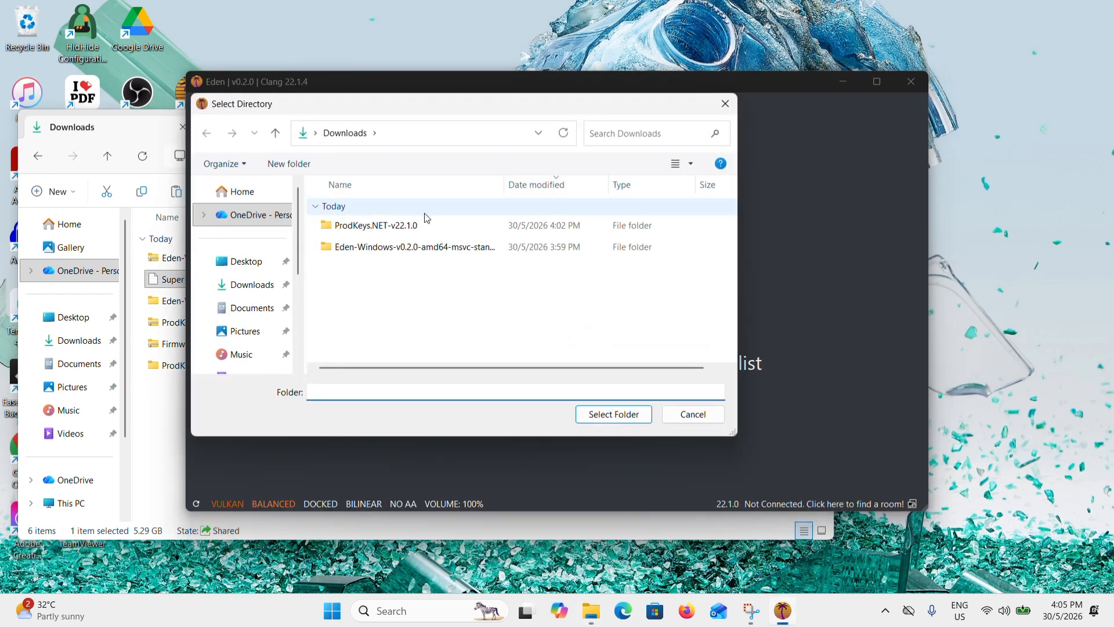
pyautogui.click(243, 284)
pyautogui.click(608, 419)
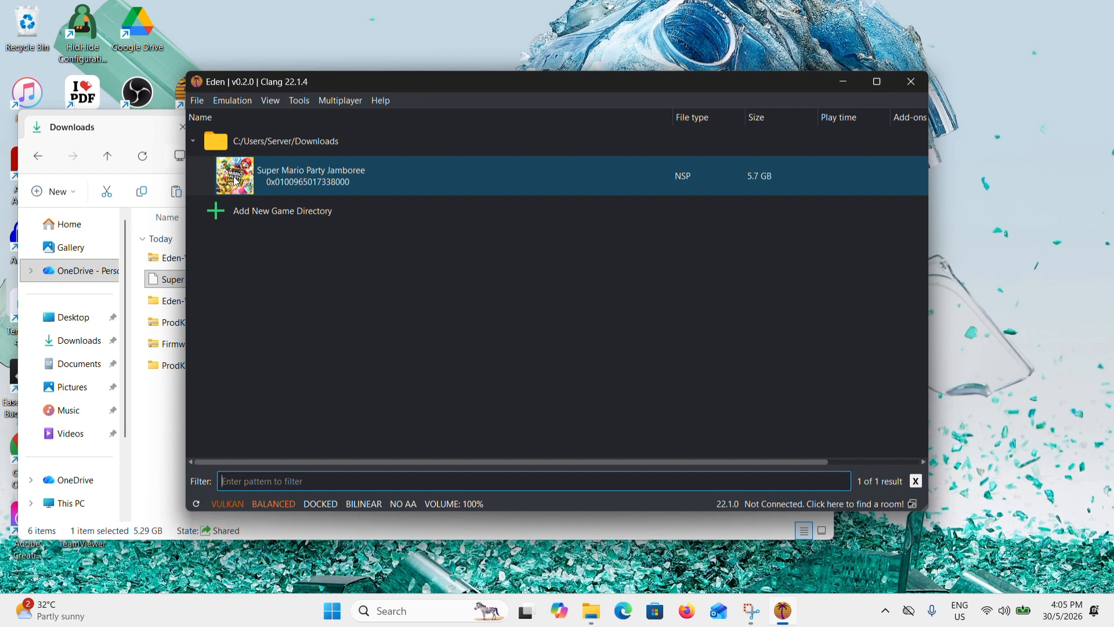
pyautogui.click(175, 432)
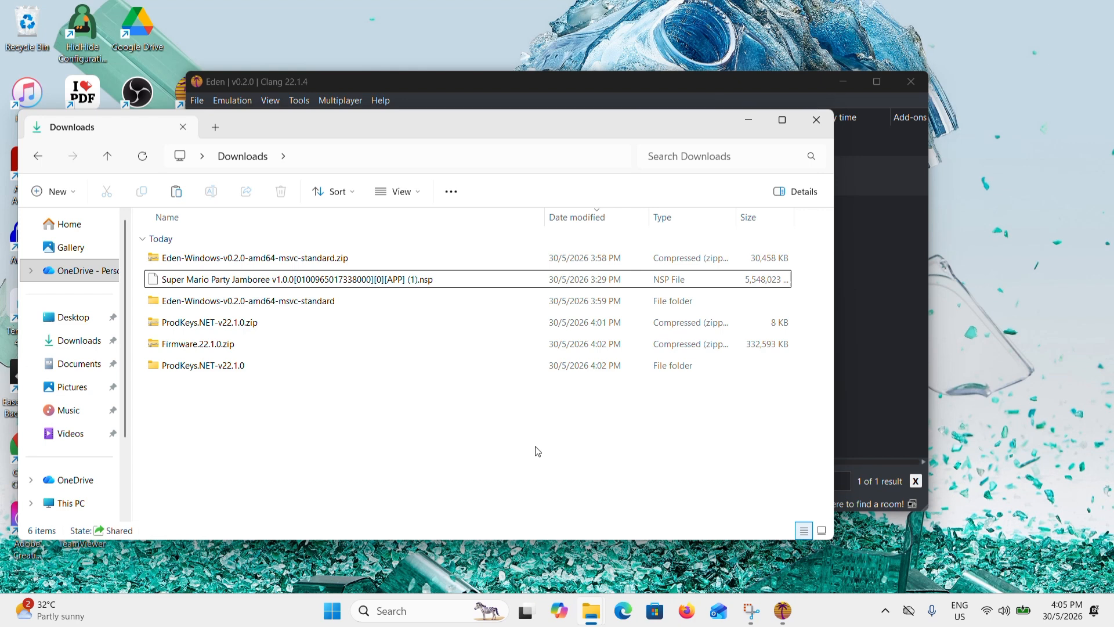
pyautogui.click(876, 326)
pyautogui.click(578, 175)
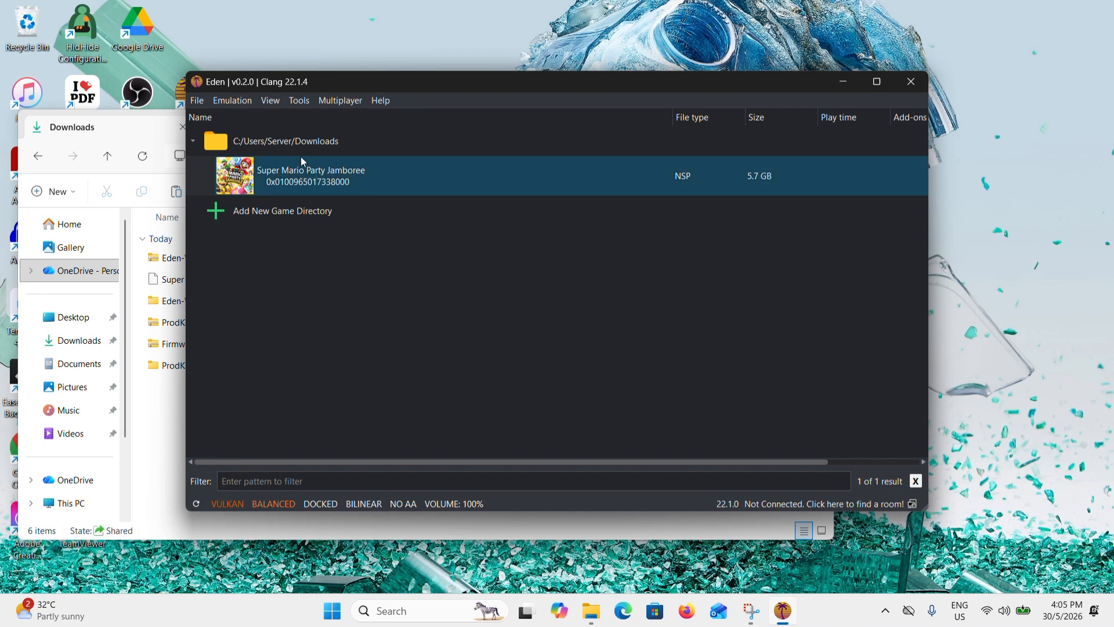
# - In Eden's graphics configuration, review the API choices, keep Vulkan, and select 1X (720p/1080p) resolution and Borderless Windowed fullscreen mode
pyautogui.click(246, 100)
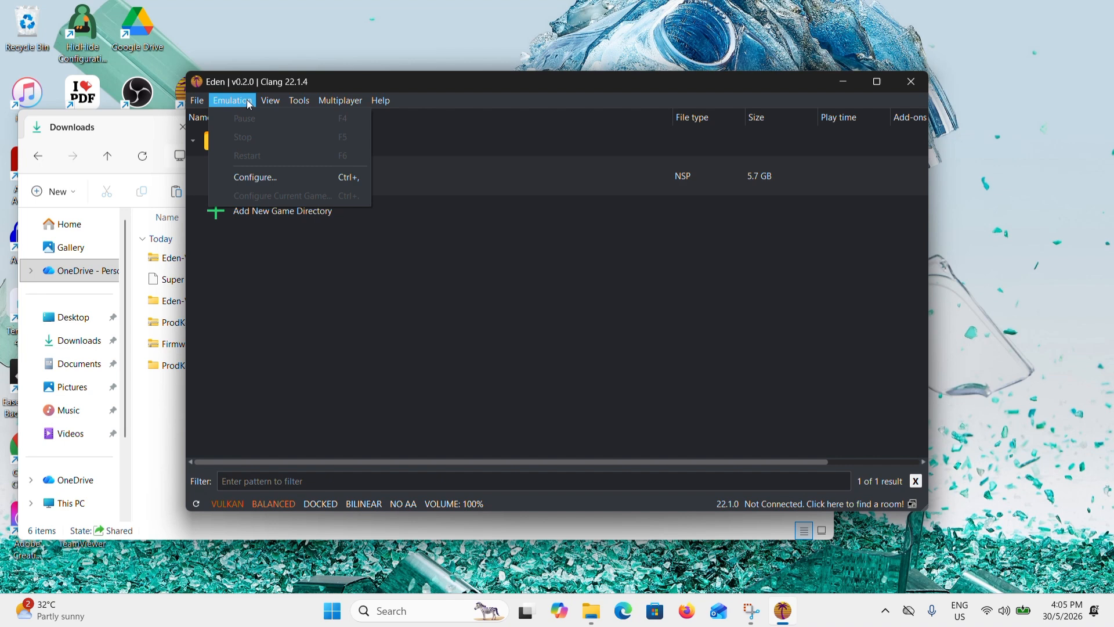
pyautogui.click(272, 178)
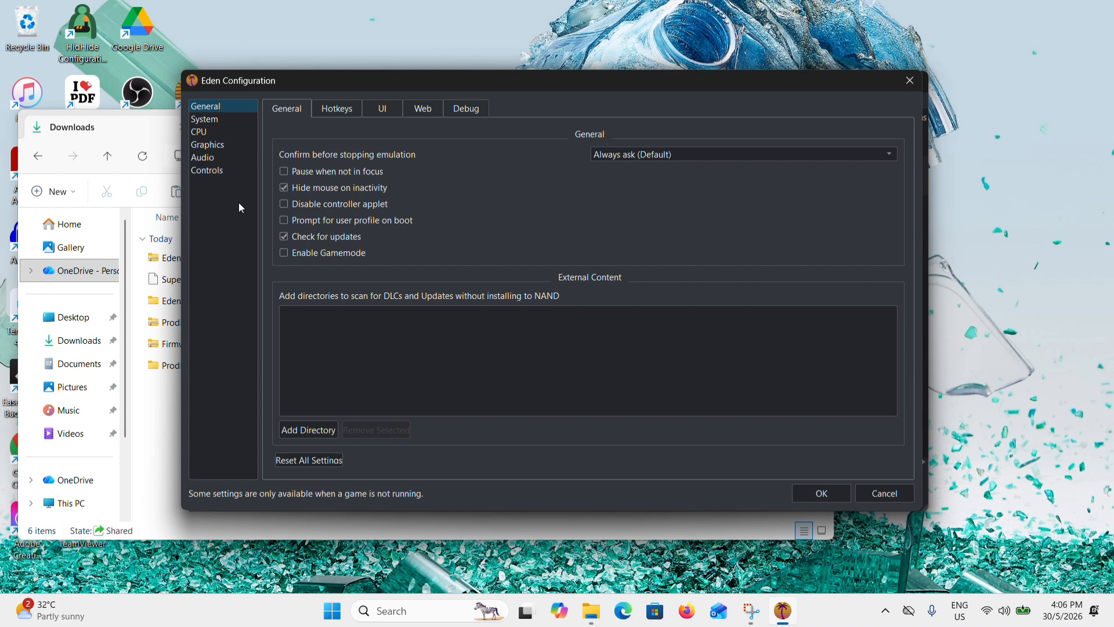
pyautogui.click(224, 146)
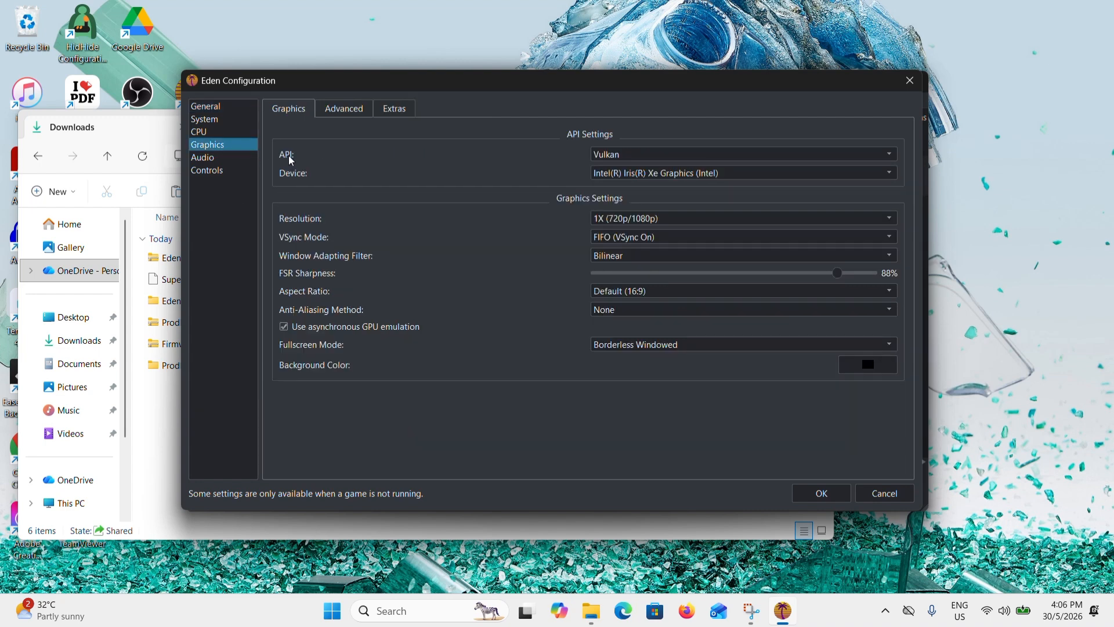
pyautogui.click(614, 163)
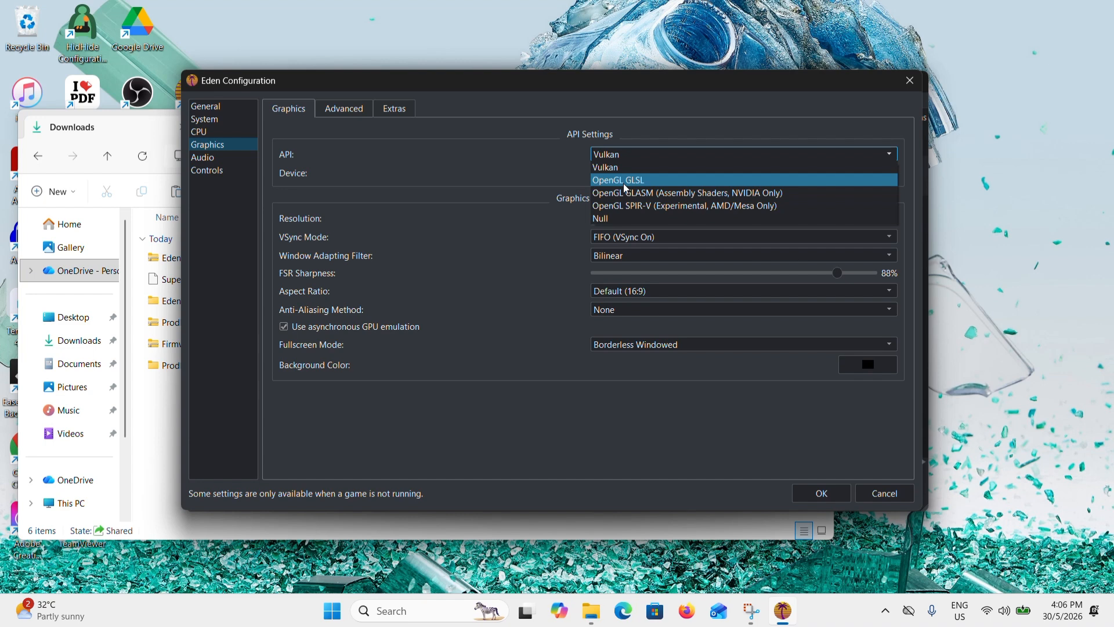
pyautogui.click(518, 195)
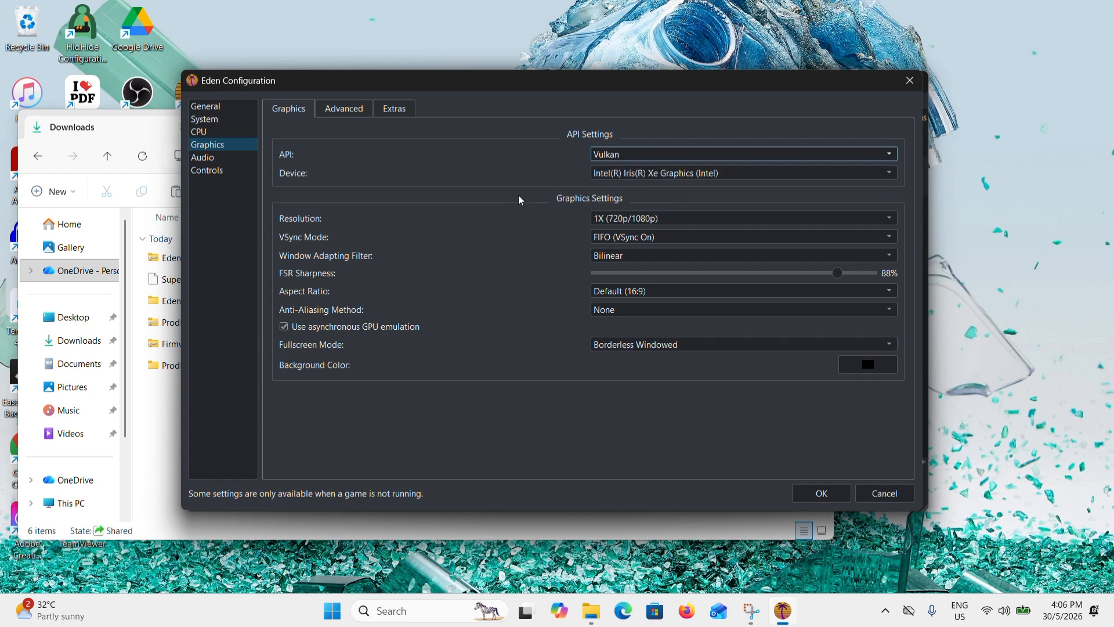
pyautogui.click(672, 217)
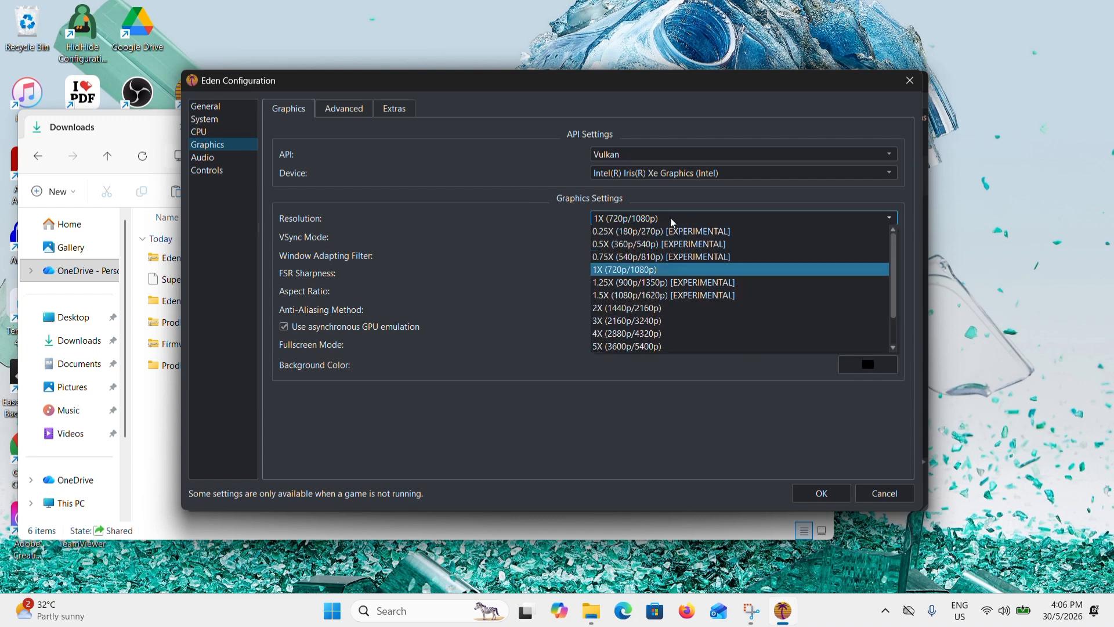
pyautogui.click(643, 275)
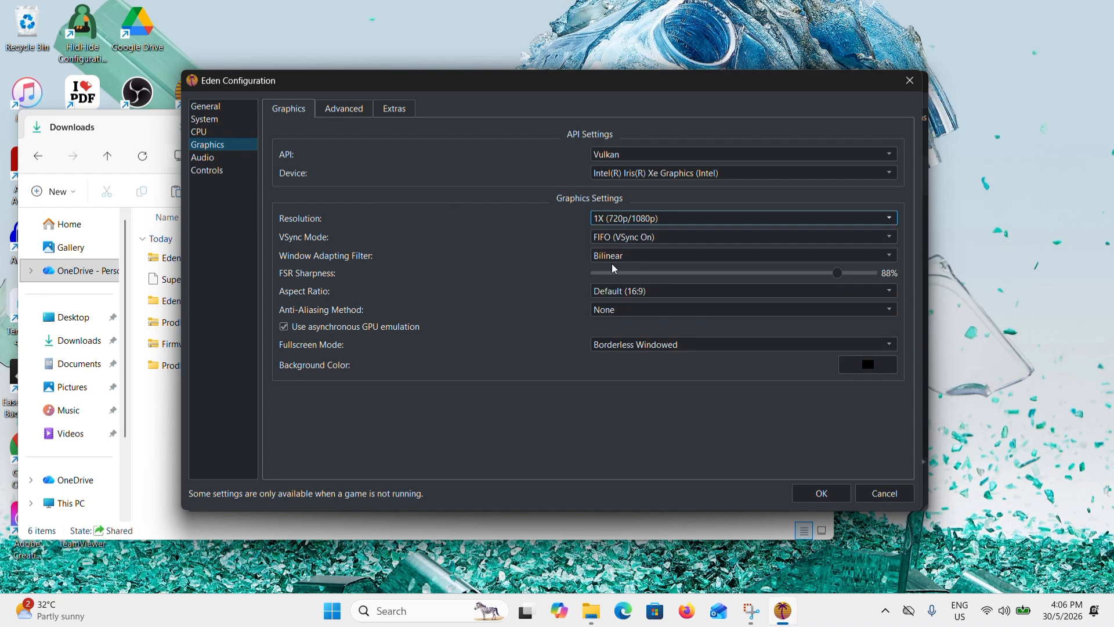
pyautogui.click(616, 347)
pyautogui.click(627, 355)
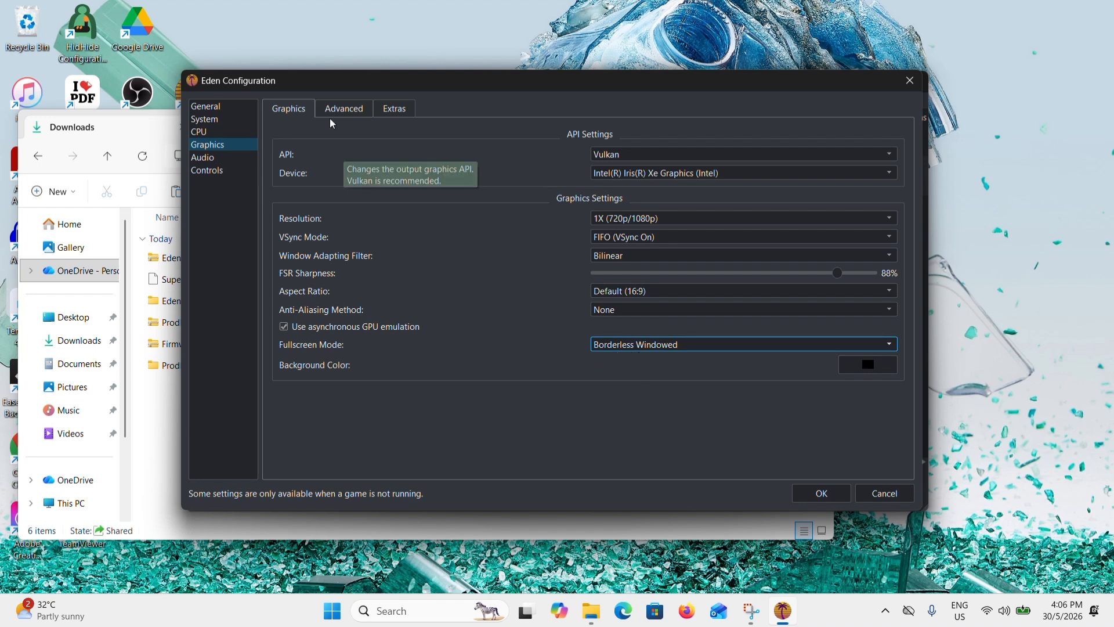
# - In the control settings, enable a connected controller for Player 2
pyautogui.click(207, 168)
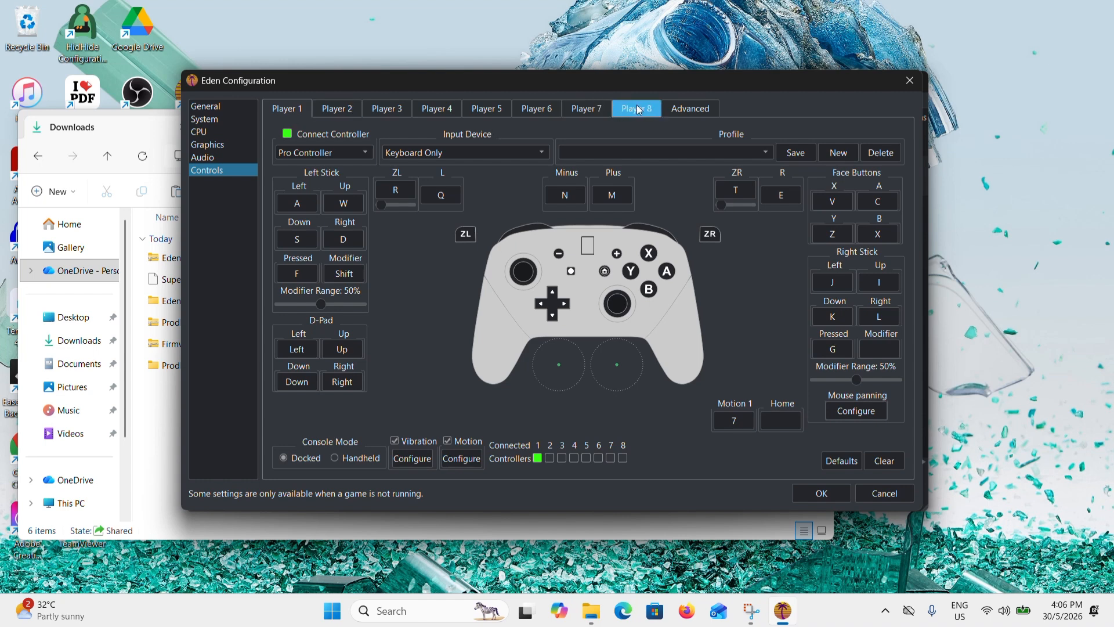
pyautogui.click(328, 115)
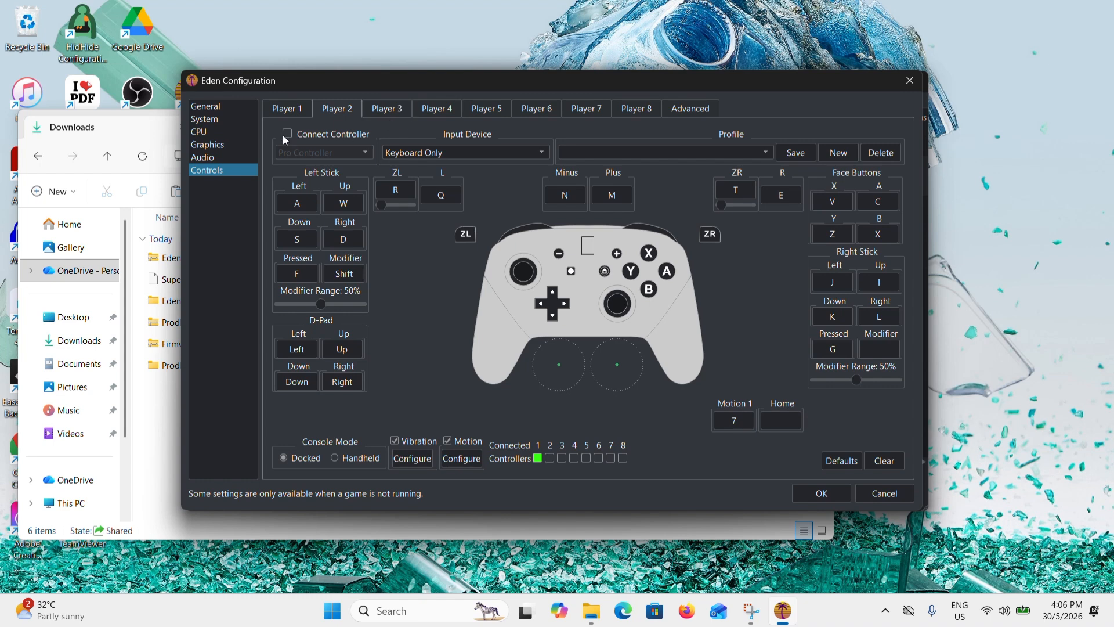
pyautogui.click(286, 111)
pyautogui.click(335, 114)
pyautogui.click(288, 135)
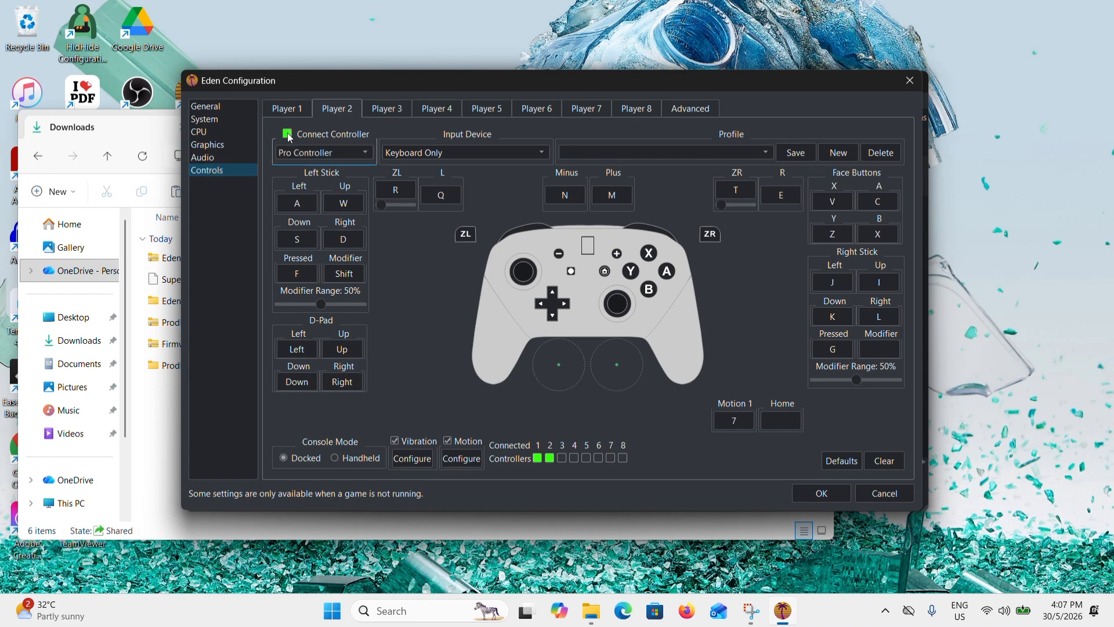
# - Review Player 2's controller types and input devices, keeping Pro Controller and selecting Keyboard Only
pyautogui.click(337, 152)
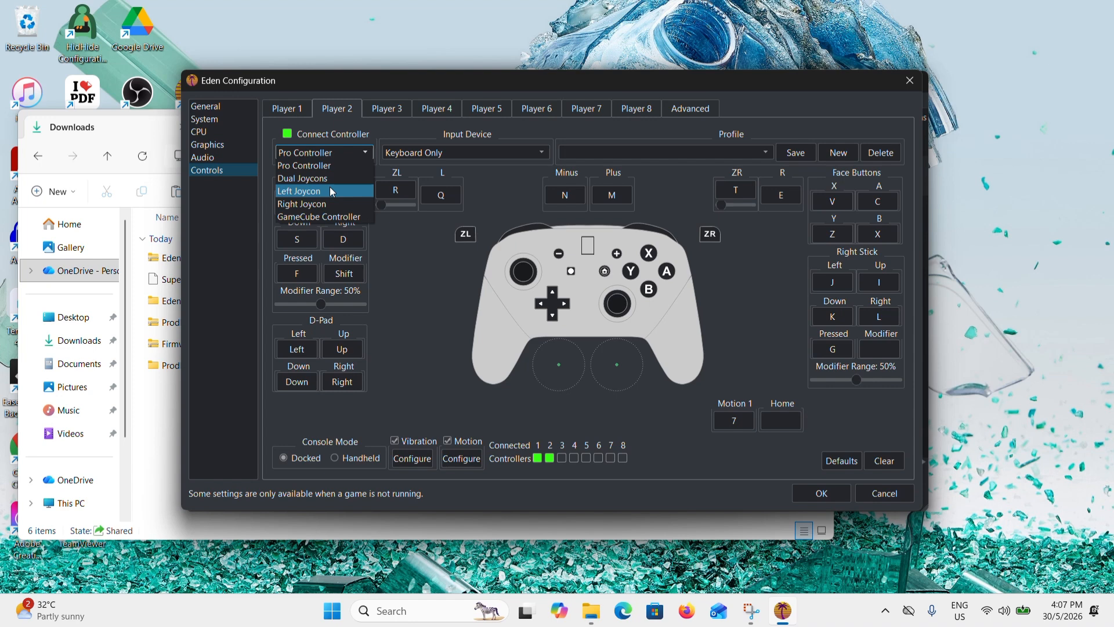
pyautogui.click(426, 249)
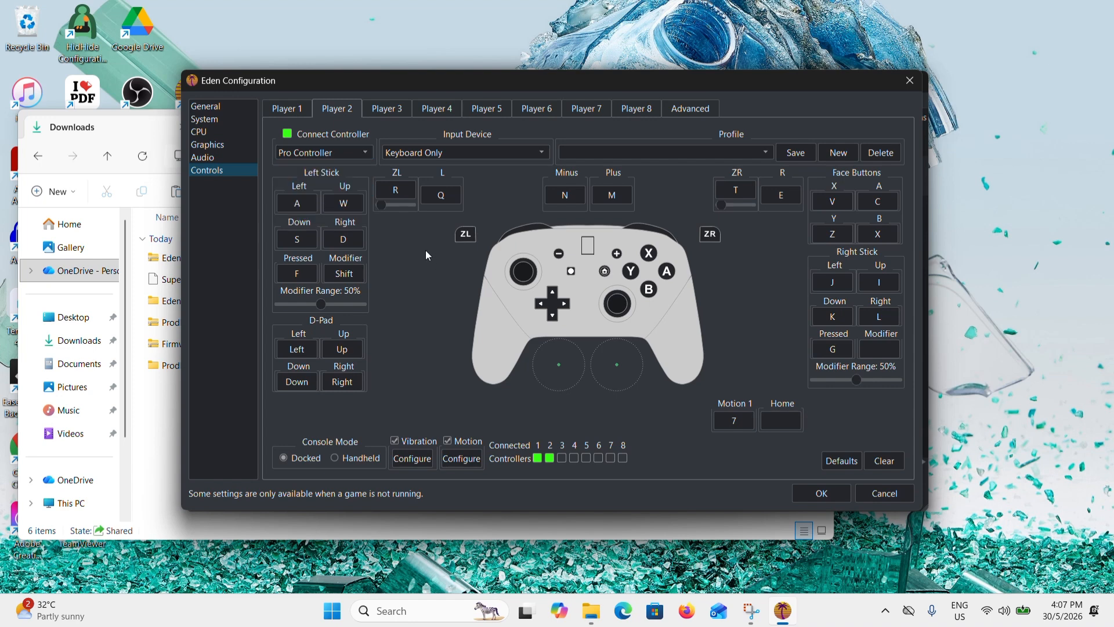
pyautogui.click(414, 151)
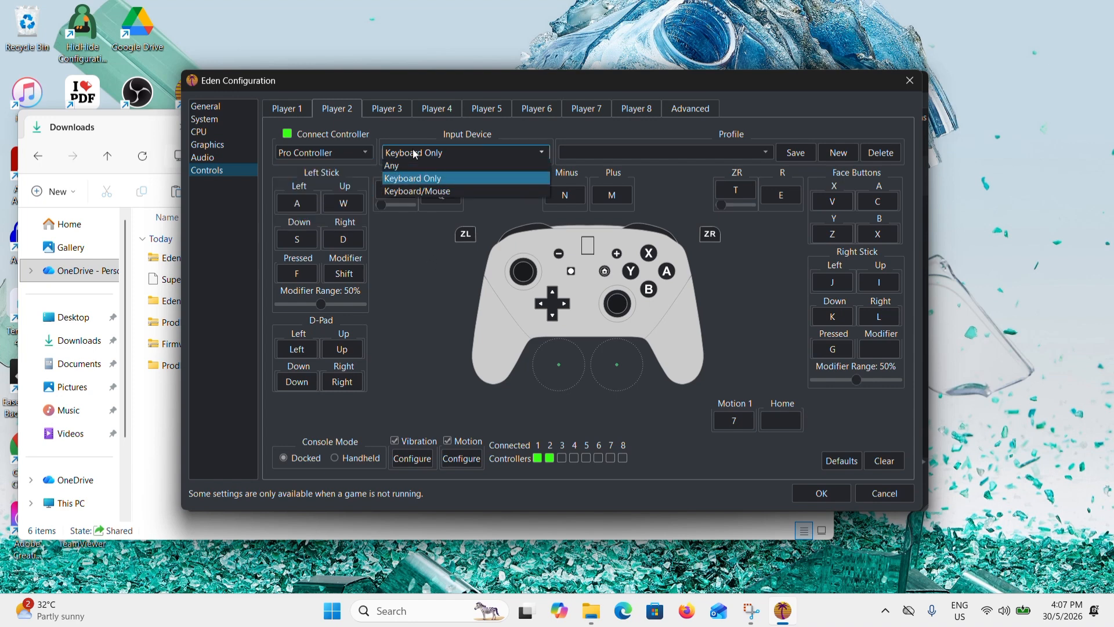
pyautogui.click(432, 180)
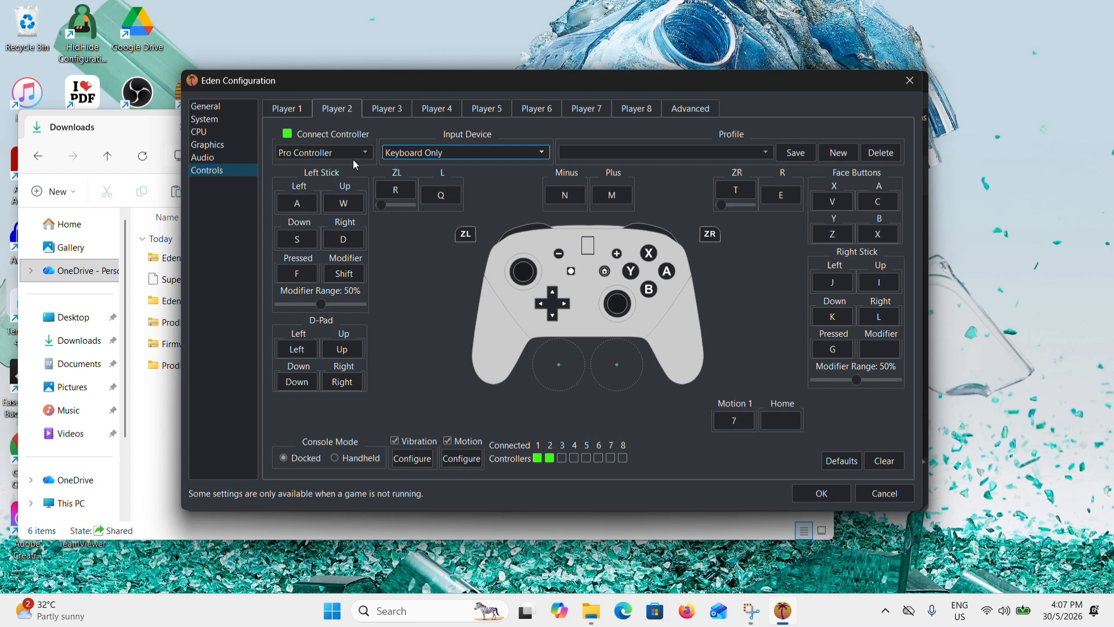
# - Remap Player 2's left stick so that Left uses the S key and Down uses the C key
pyautogui.click(301, 203)
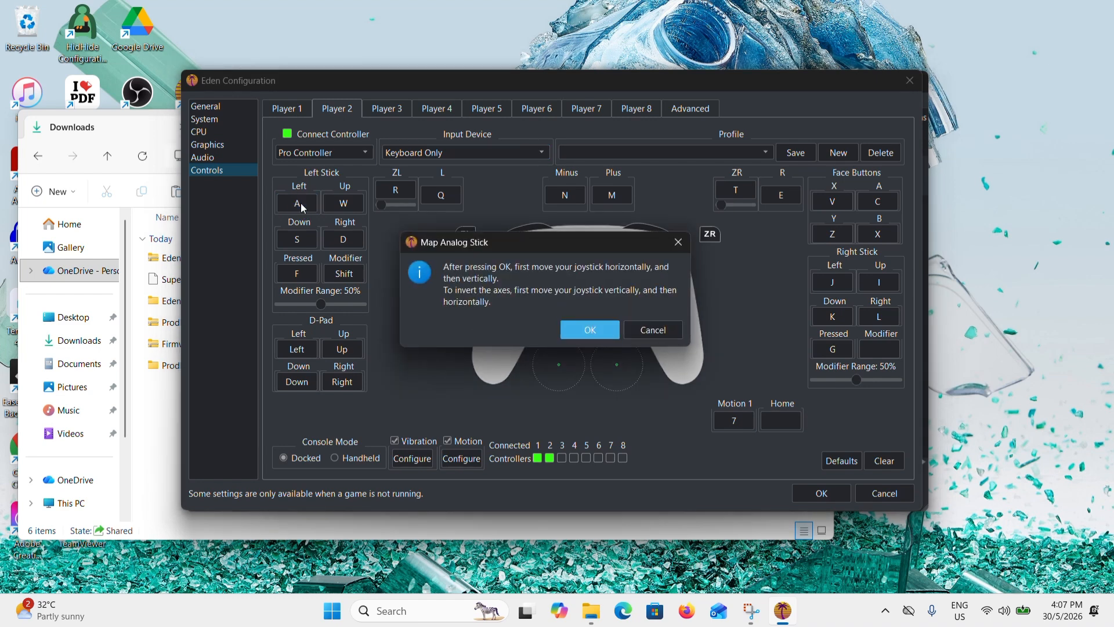
pyautogui.click(586, 327)
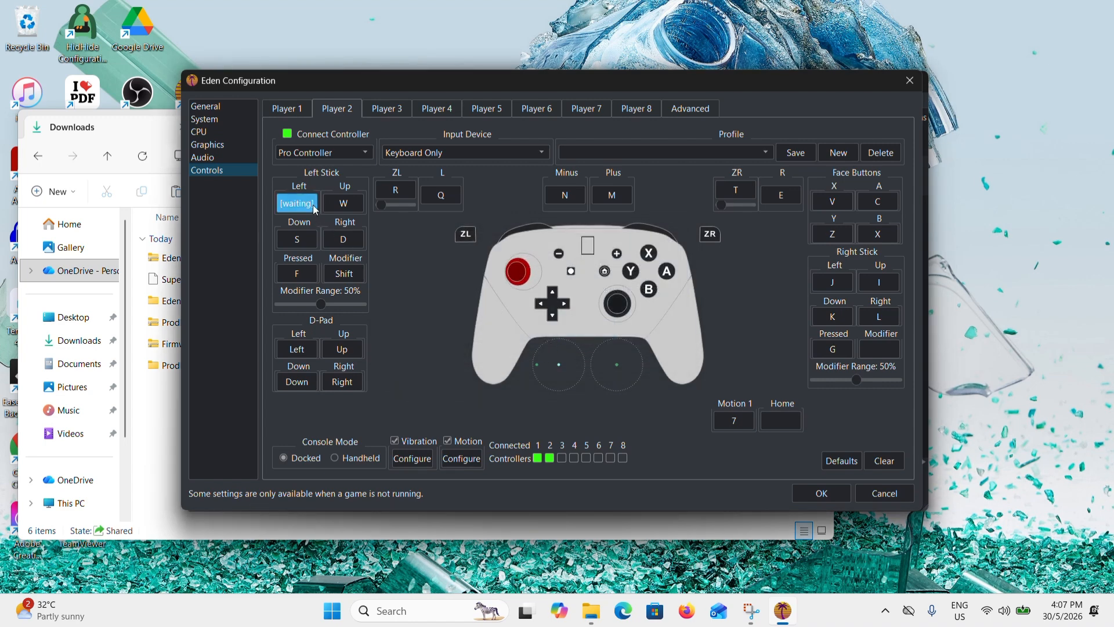
pyautogui.press('a')
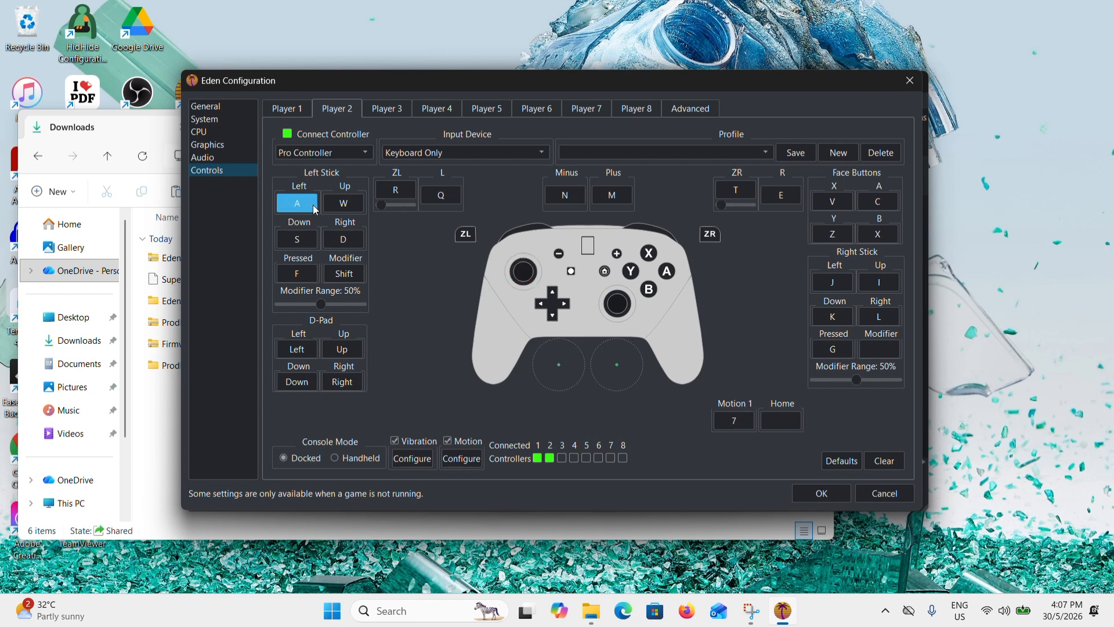
pyautogui.click(314, 208)
pyautogui.press('s')
pyautogui.click(298, 243)
pyautogui.click(314, 241)
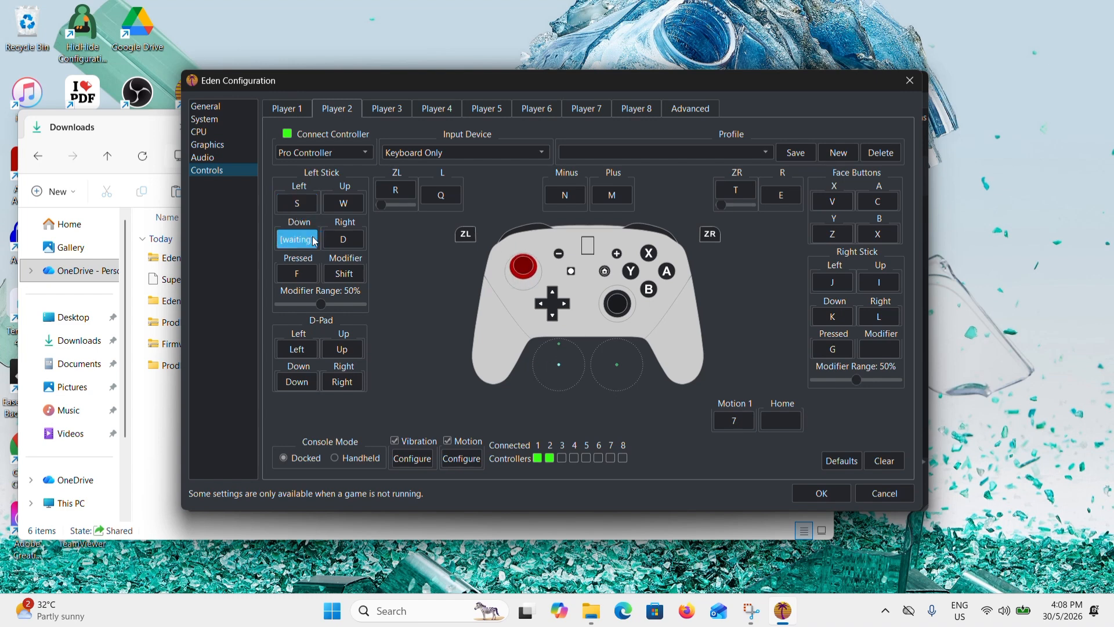
pyautogui.press('c')
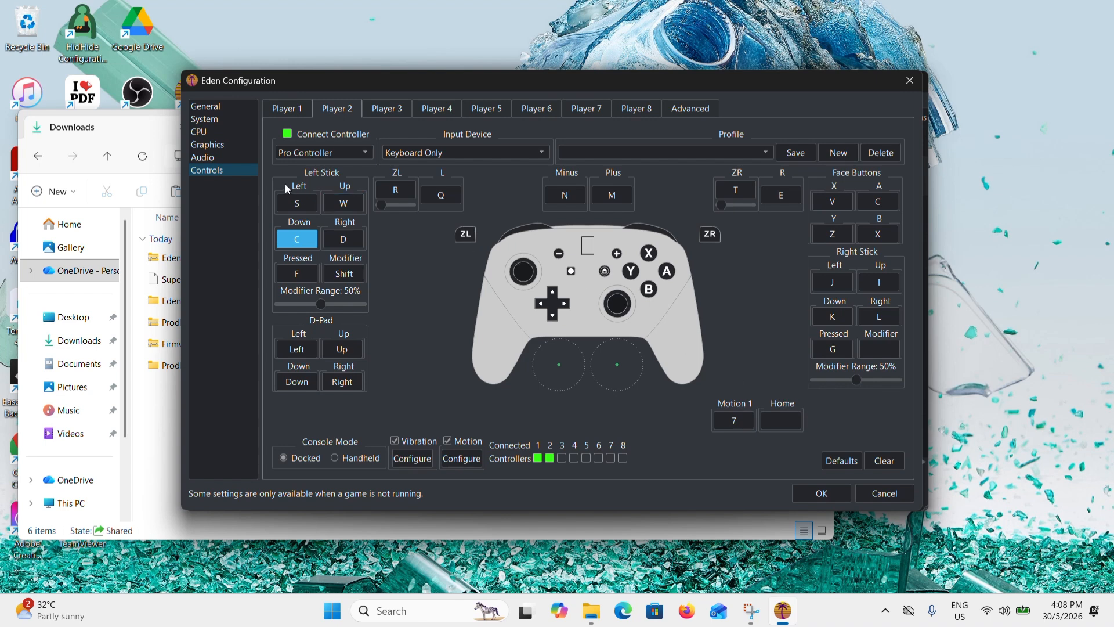
# - Disconnect Player 2's controller and save the configuration
pyautogui.click(288, 134)
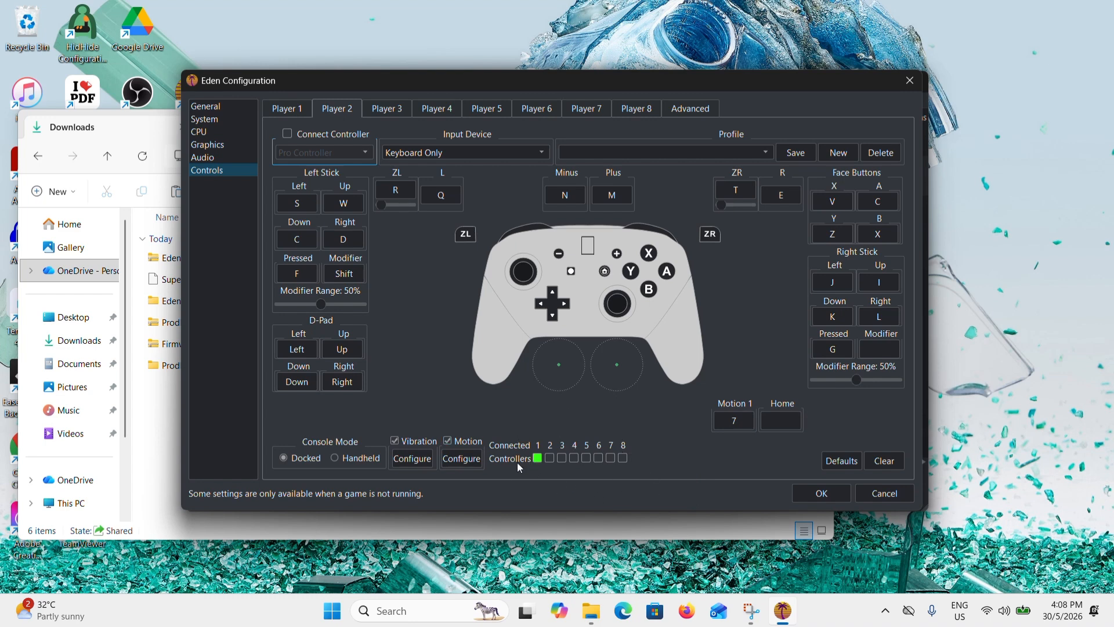
pyautogui.click(835, 498)
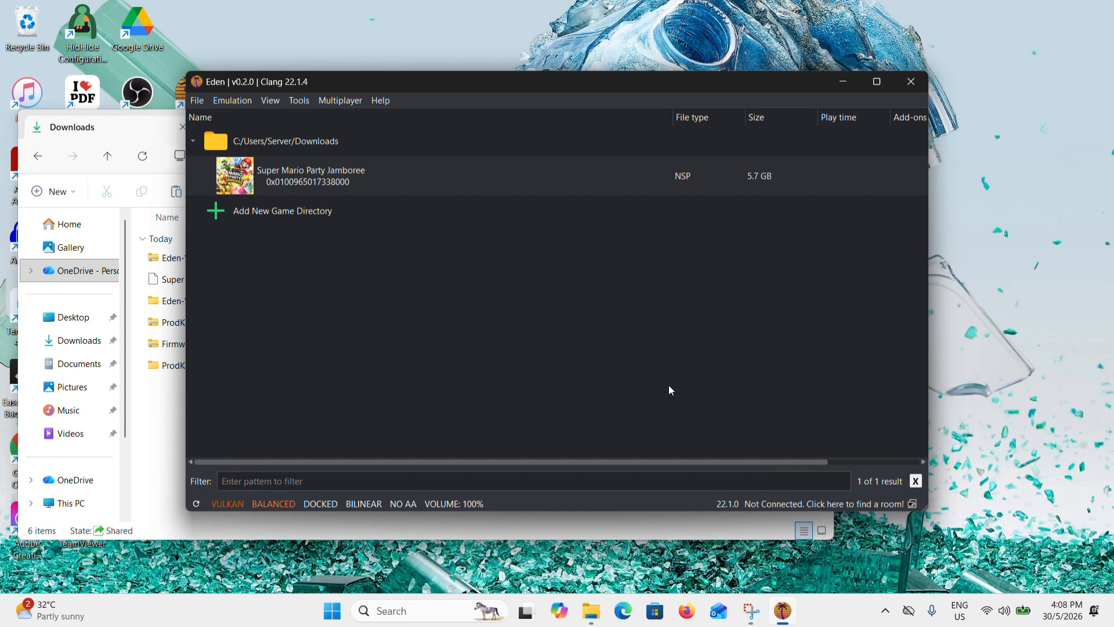
# - Launch Super Mario Party Jamboree from the game list to test it, and try to close the game window
pyautogui.click(347, 185)
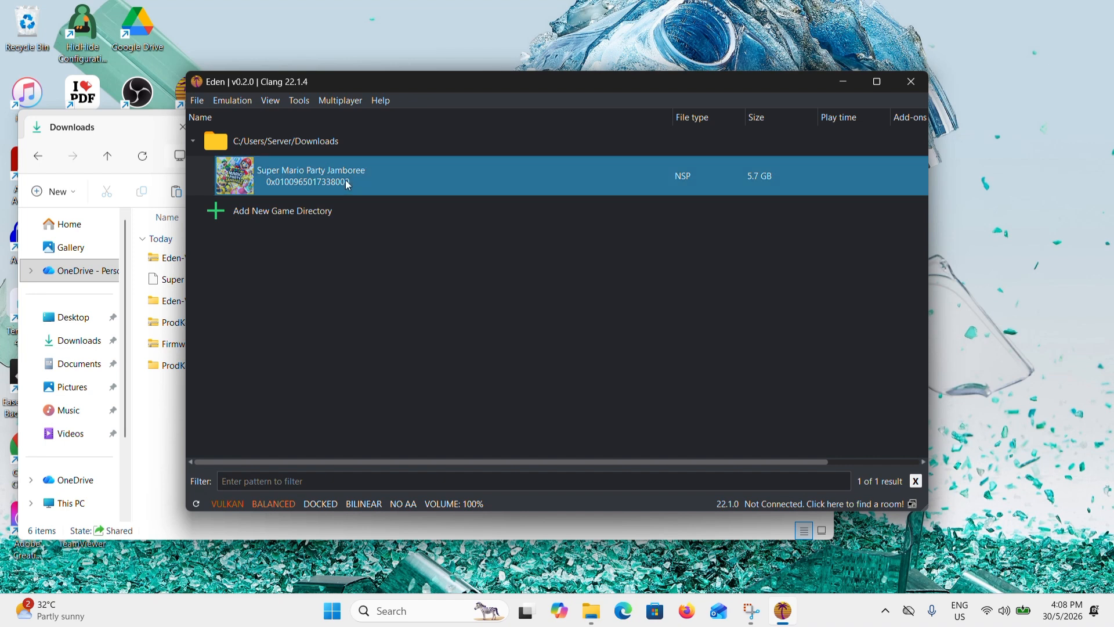
pyautogui.doubleClick(348, 183)
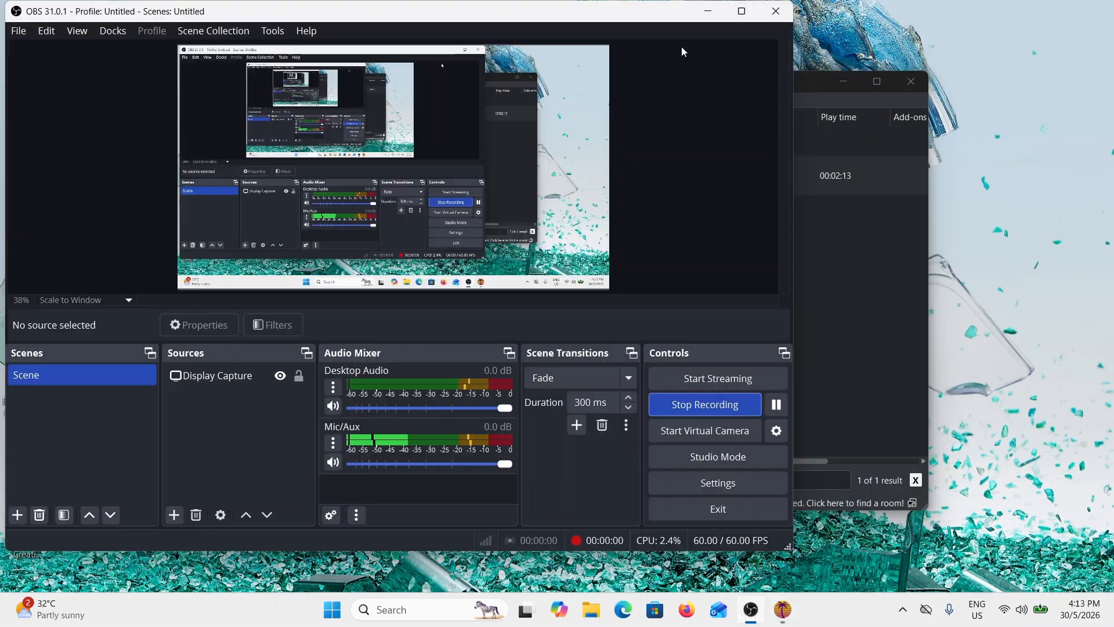
pyautogui.click(706, 13)
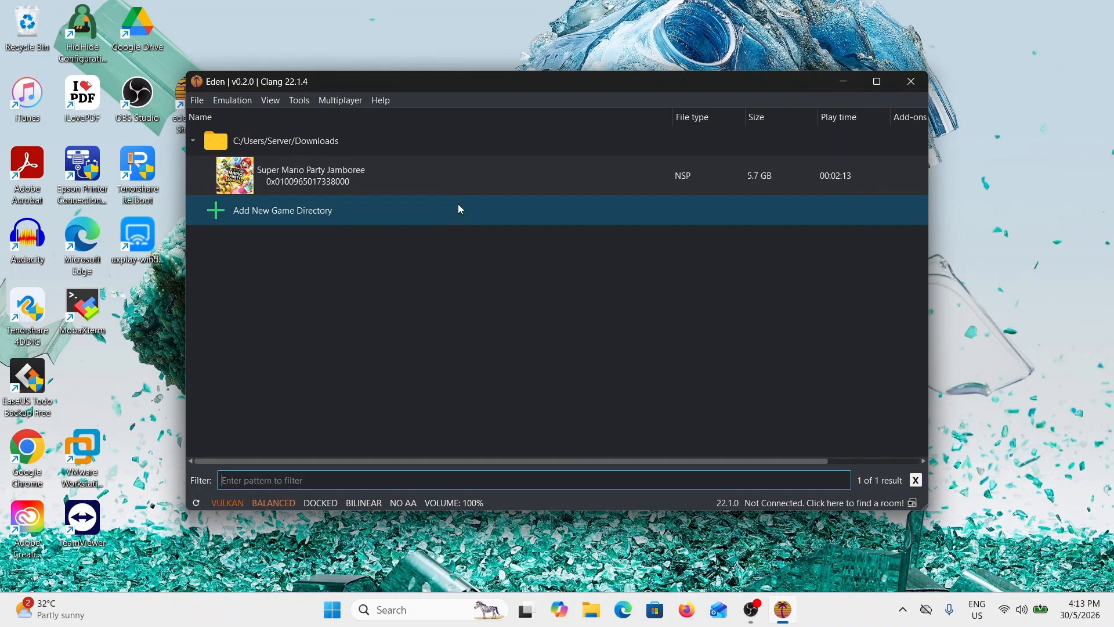
pyautogui.doubleClick(427, 184)
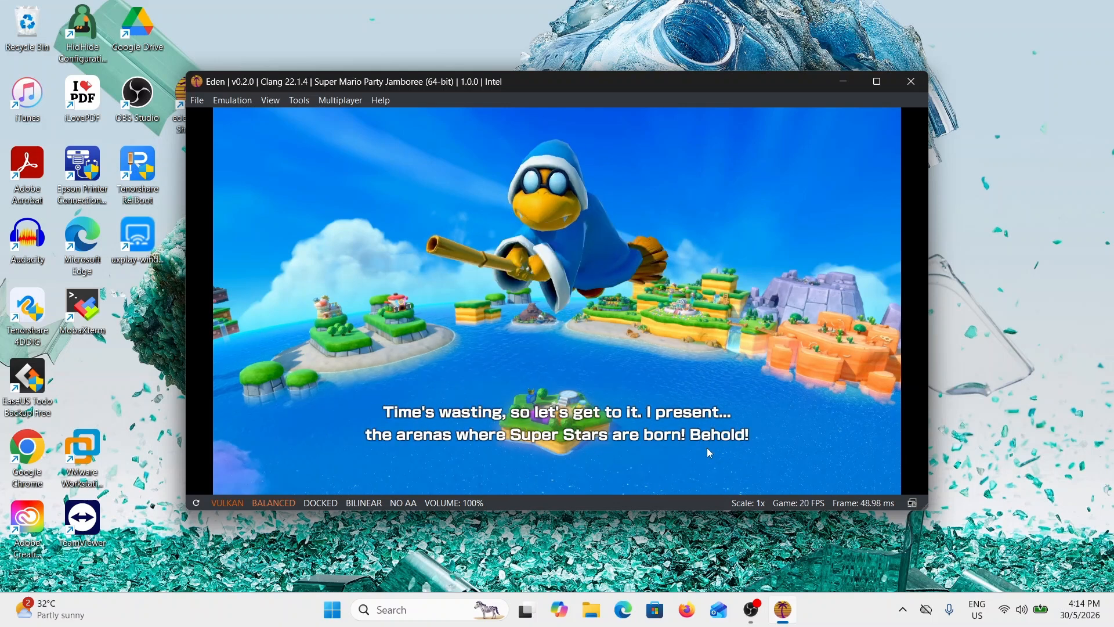
pyautogui.click(911, 81)
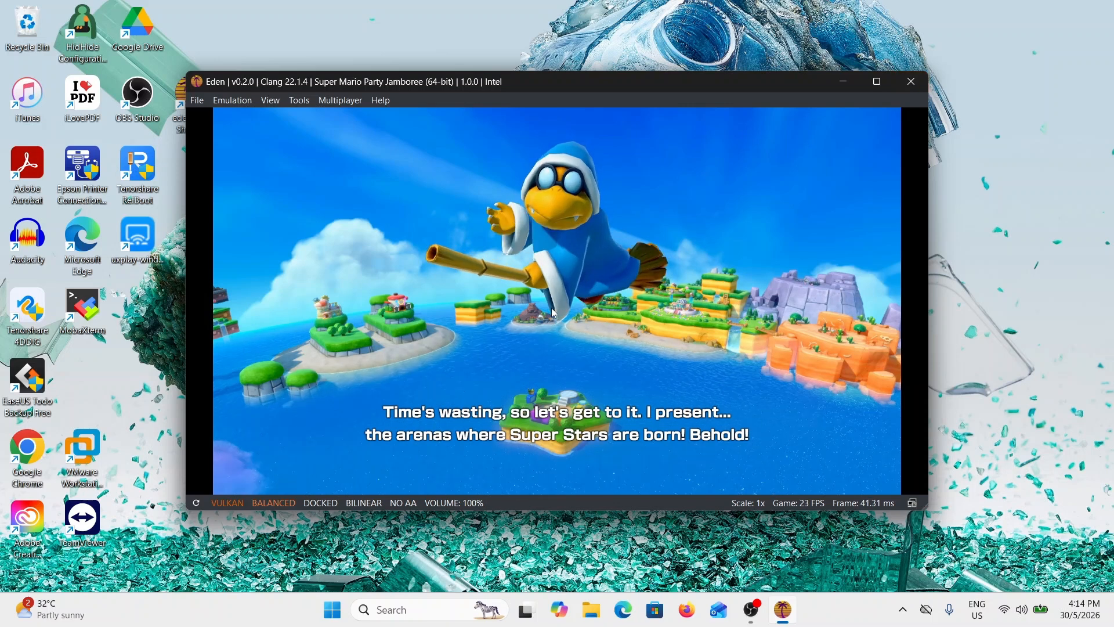